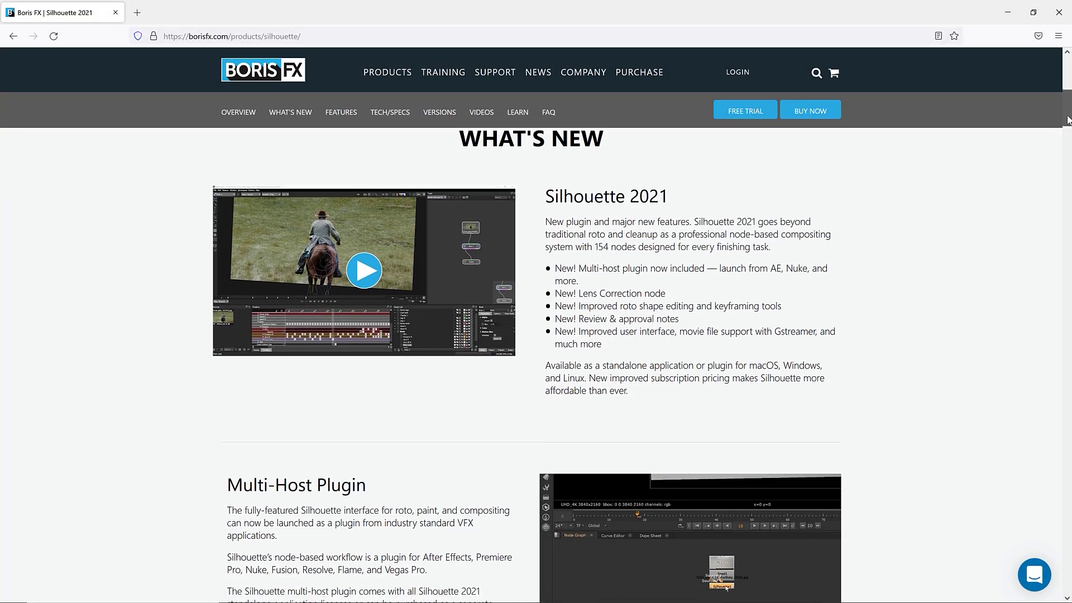
scroll(1066, 120, "down", 6)
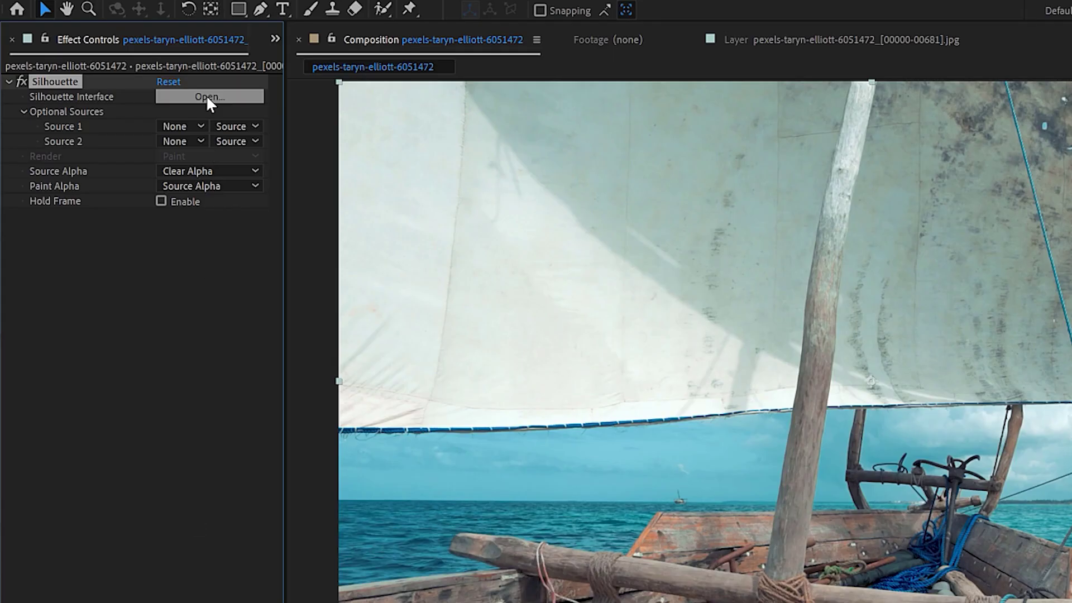
Launch the Silhouette interface from the boat footage's Silhouette effect in Effect Controls.
left_click(206, 96)
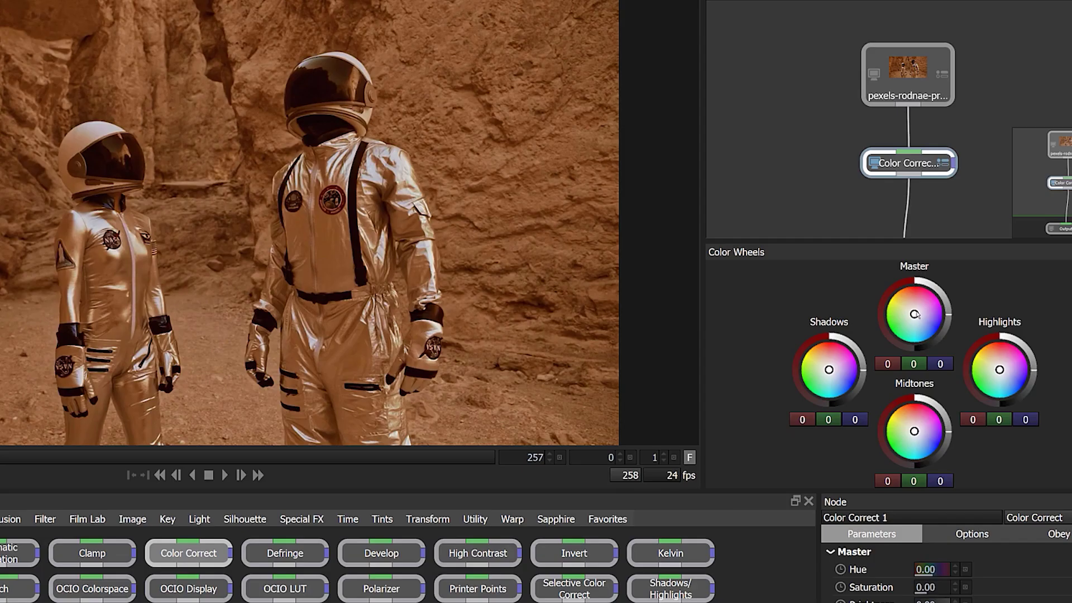
Shift and reset the Master colour wheel, try the A.I. and Alien looks, then apply Apocalypse Now.
left_click_drag(914, 311, 924, 309)
left_click_drag(916, 312, 938, 326)
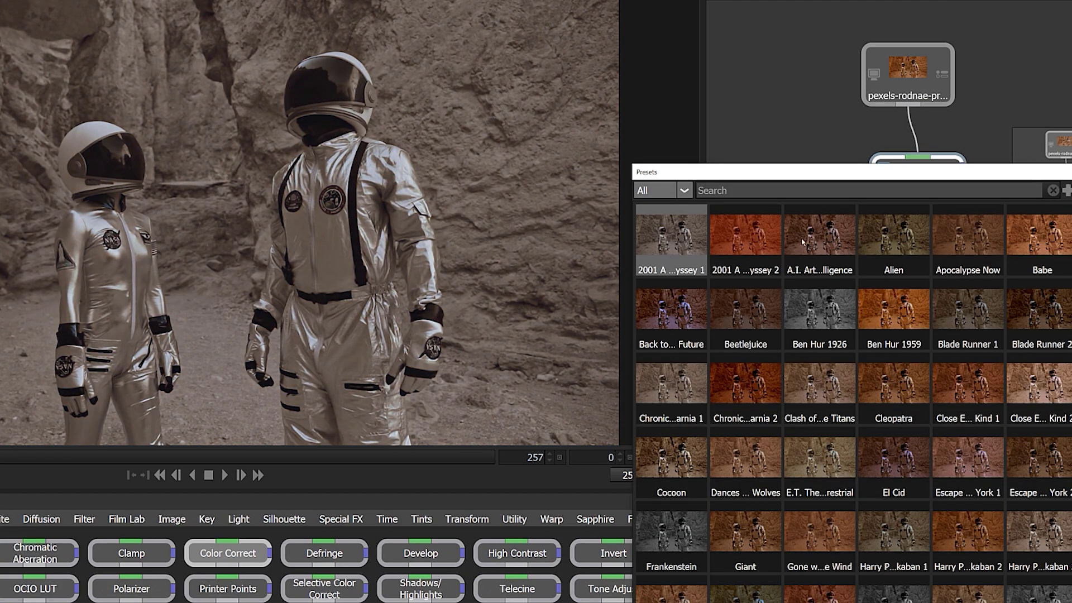
left_click(803, 241)
left_click(891, 244)
left_click(954, 247)
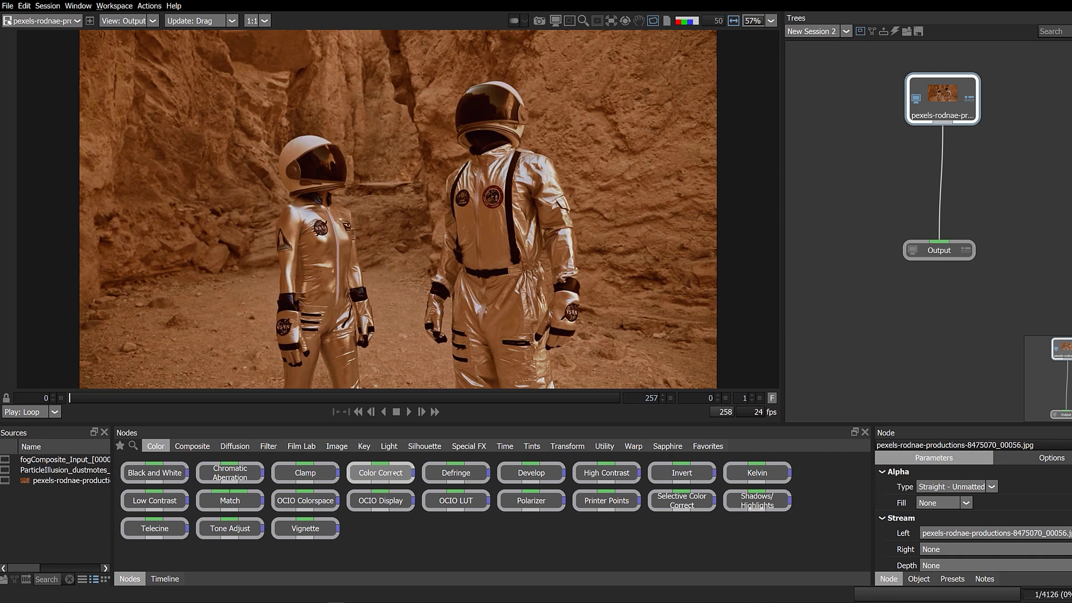
Insert a Color Correct node before Output and adjust its Master, Shadows, Midtones and Highlights wheels.
left_click_drag(394, 474, 945, 173)
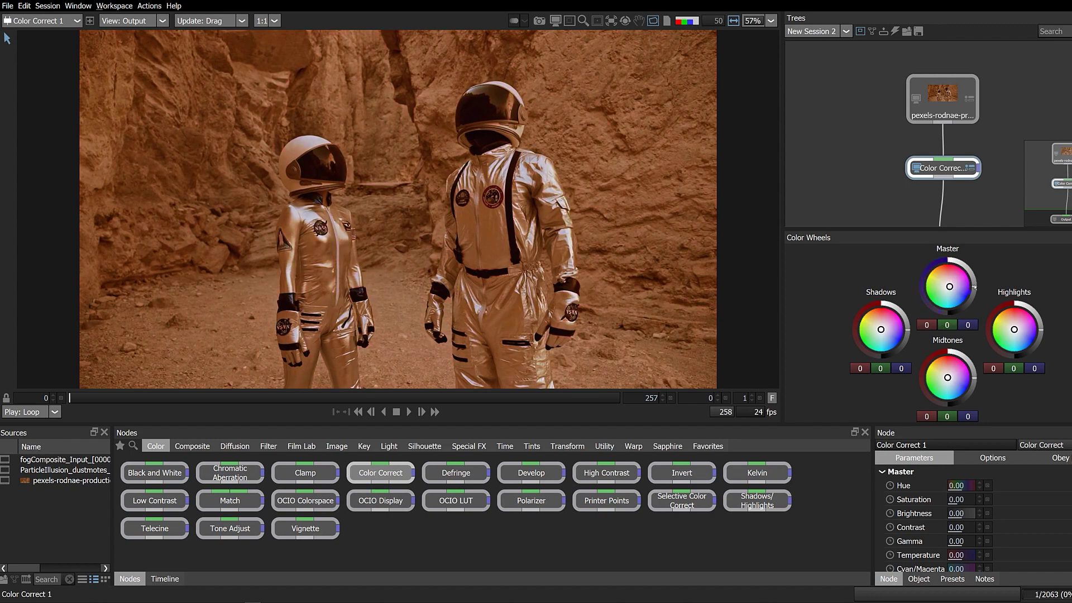
left_click_drag(975, 289, 974, 297)
left_click_drag(881, 329, 883, 329)
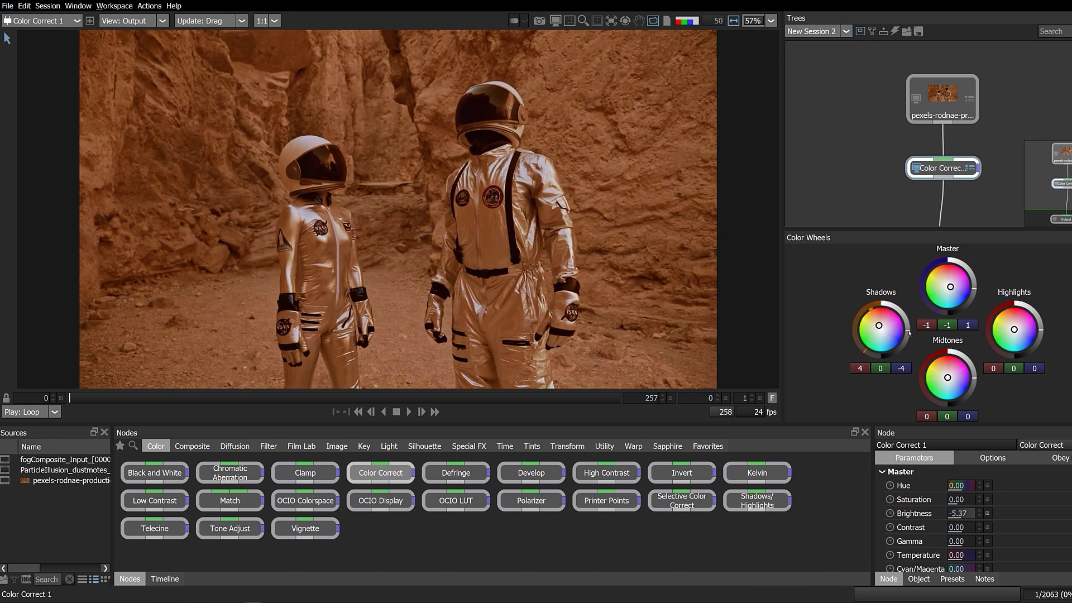
left_click_drag(1043, 333, 1037, 318)
left_click_drag(974, 377, 974, 370)
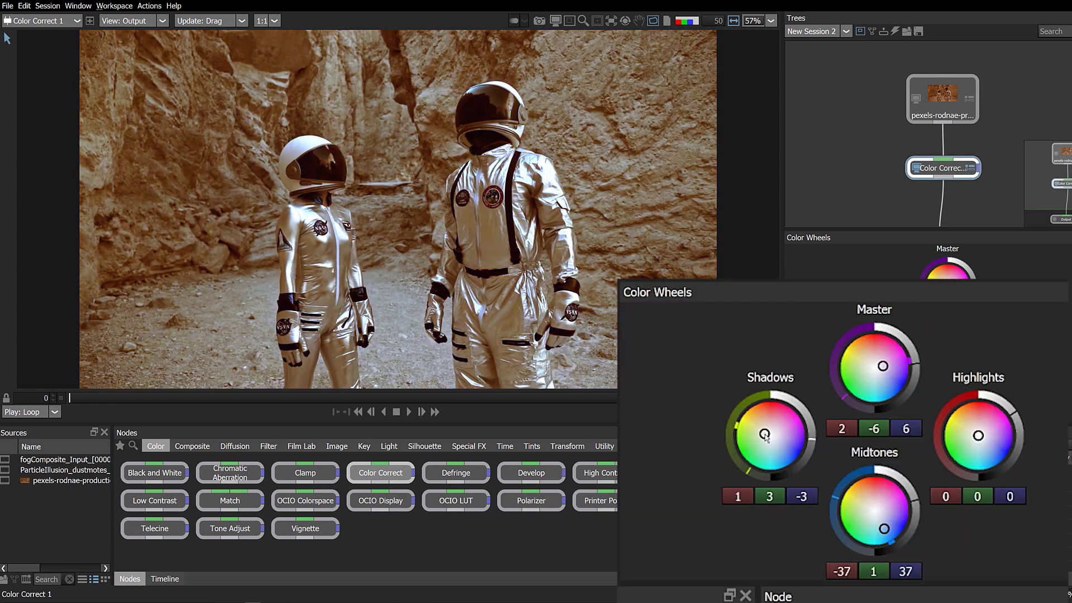
left_click_drag(877, 329, 882, 338)
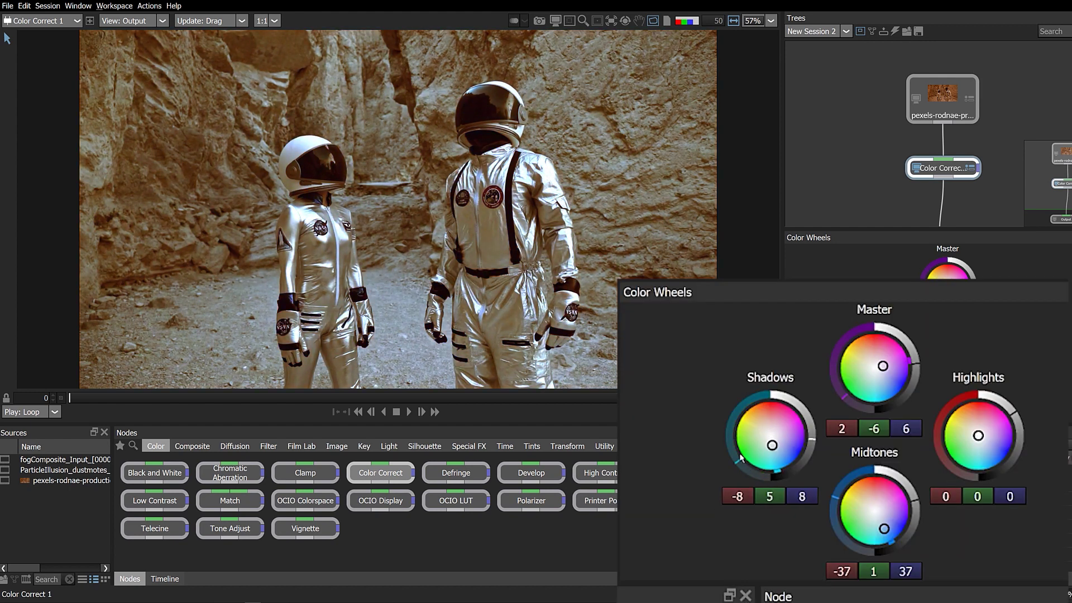
left_click_drag(741, 458, 743, 465)
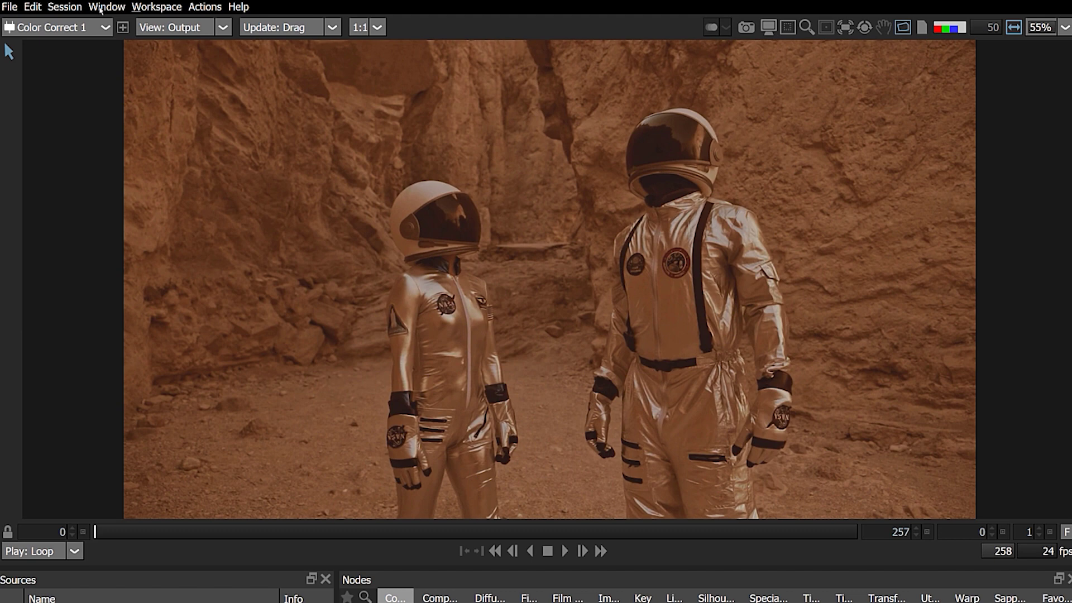
Show the Color Wheels panel and float the Presets browser as an enlarged window of look thumbnails.
left_click(100, 7)
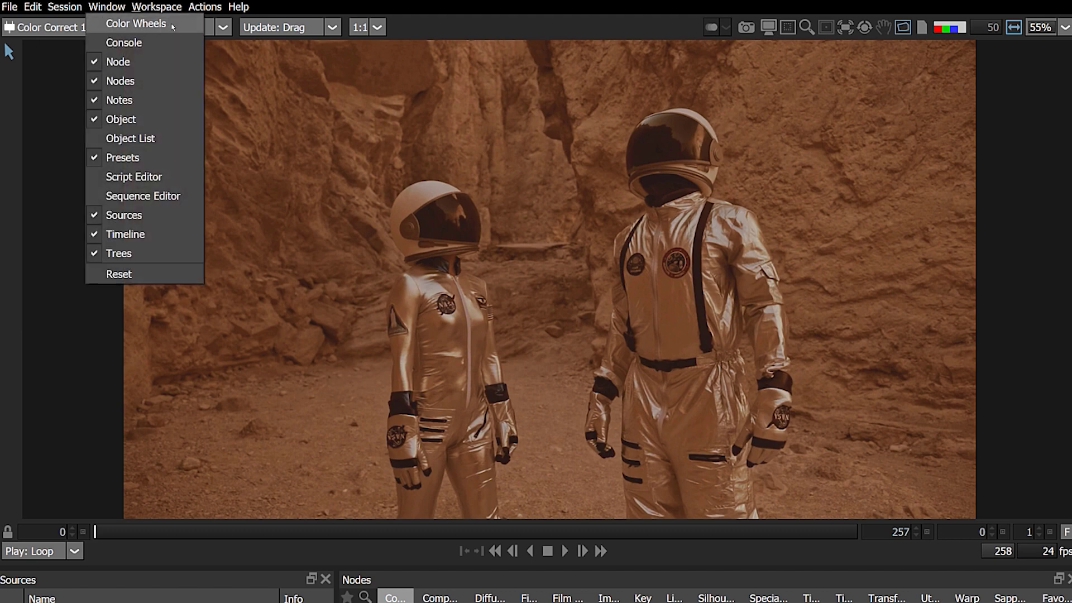
left_click(136, 23)
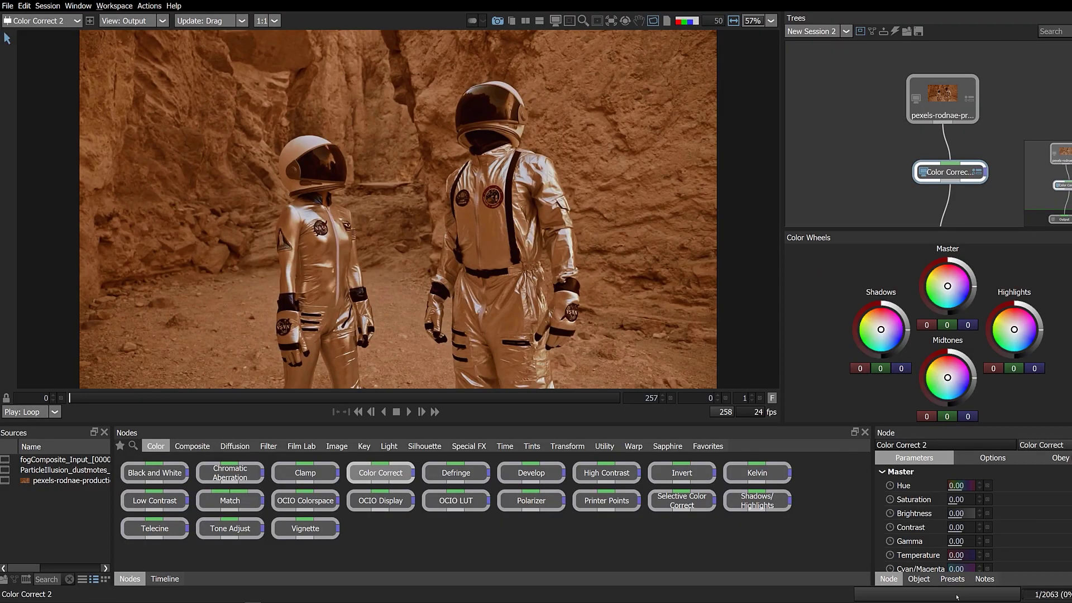
left_click(953, 579)
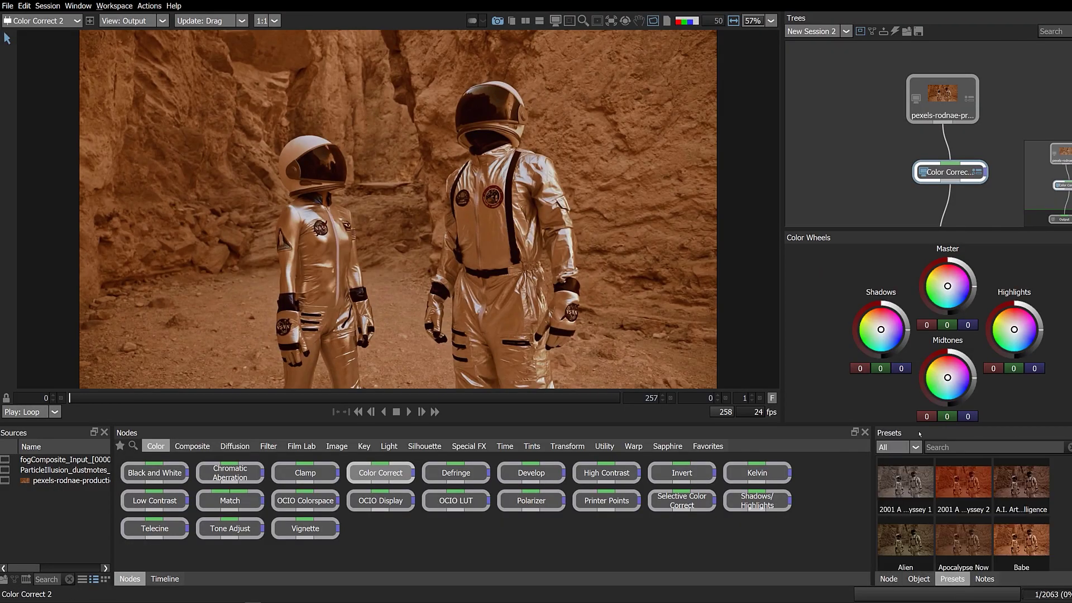
left_click_drag(920, 434, 784, 190)
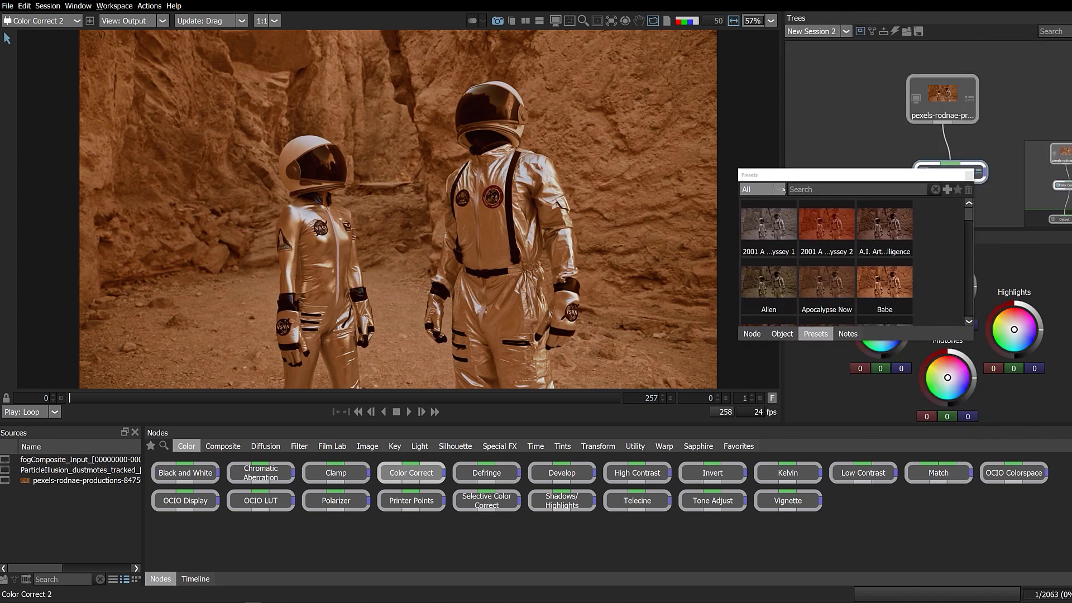
left_click_drag(972, 341, 1071, 556)
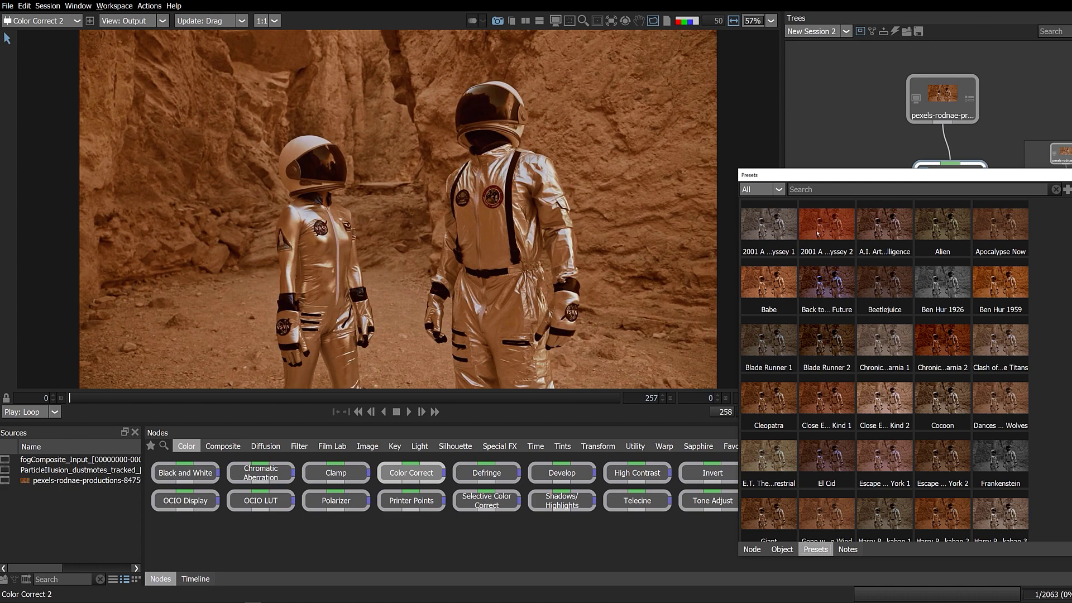
scroll(817, 234, "down", 4)
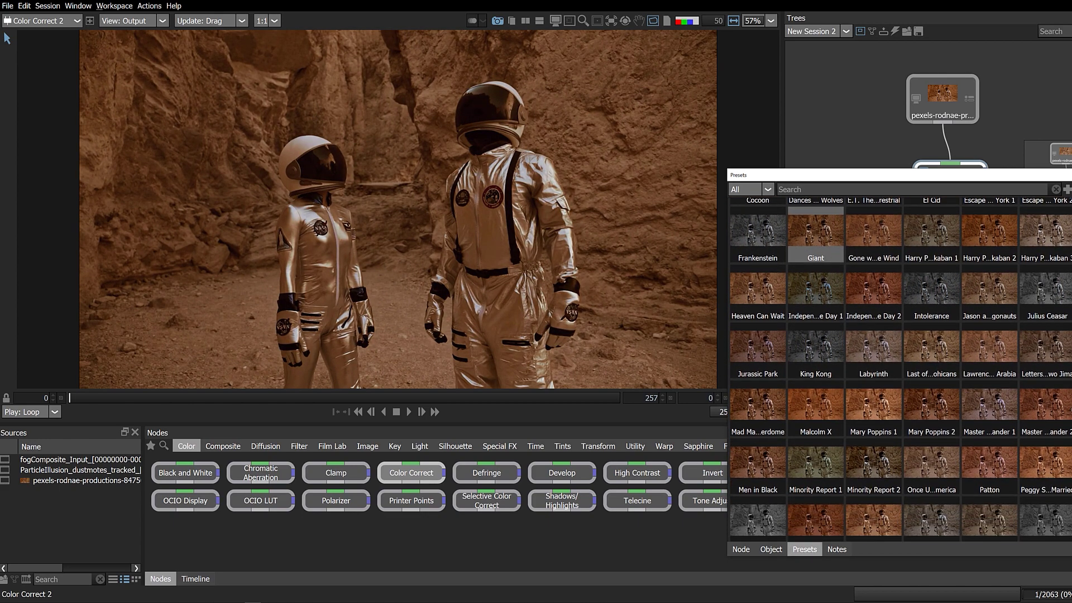
scroll(761, 468, "up", 2)
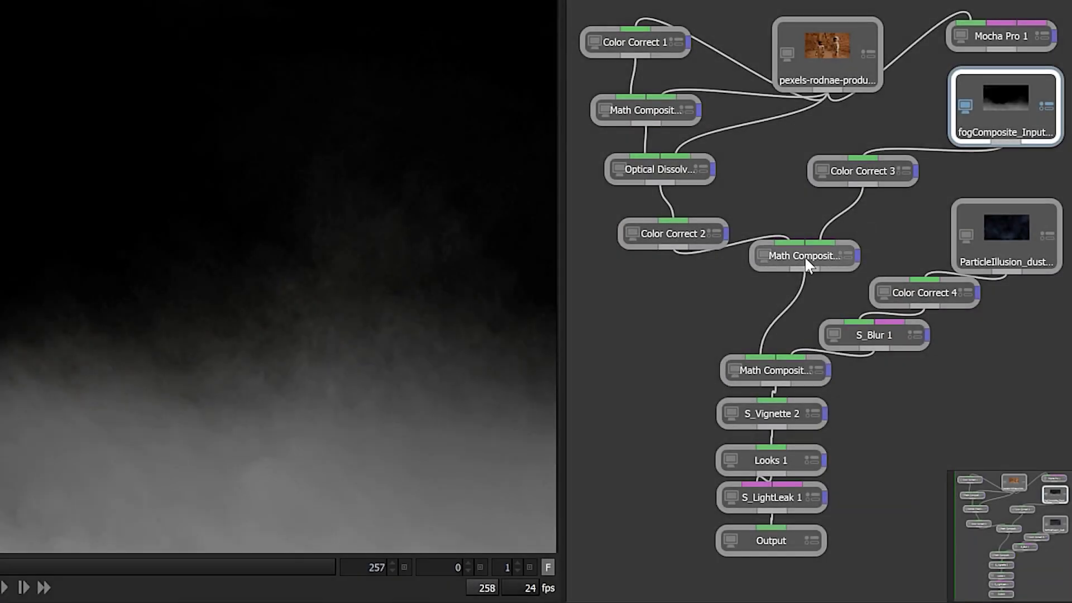
Set Math Composite 2's blend mode to Screen after trying Multiply and Overlay.
left_click(798, 268)
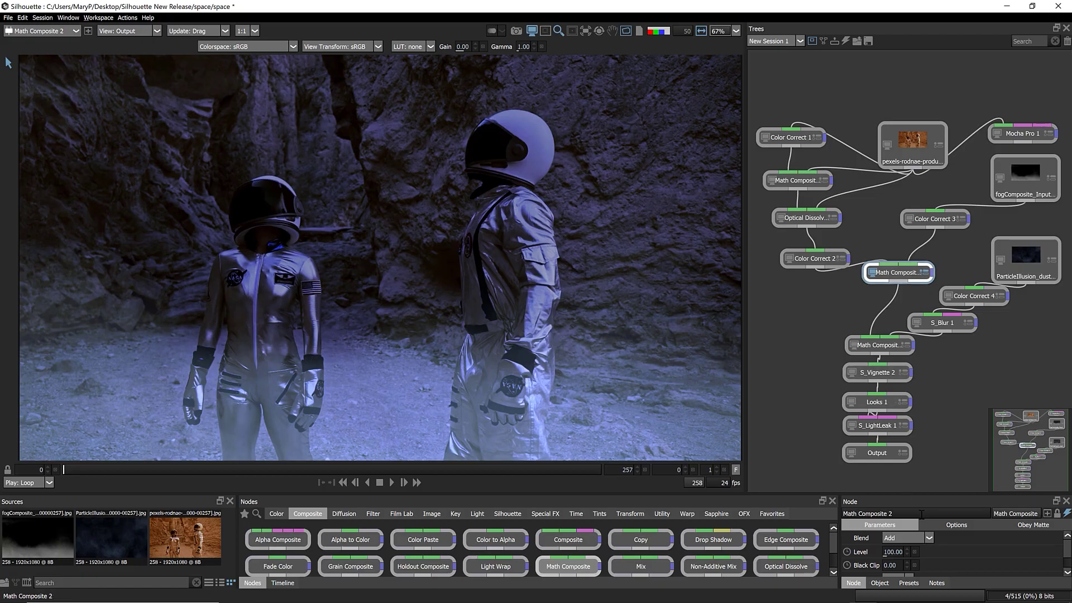
left_click(913, 539)
left_click(900, 474)
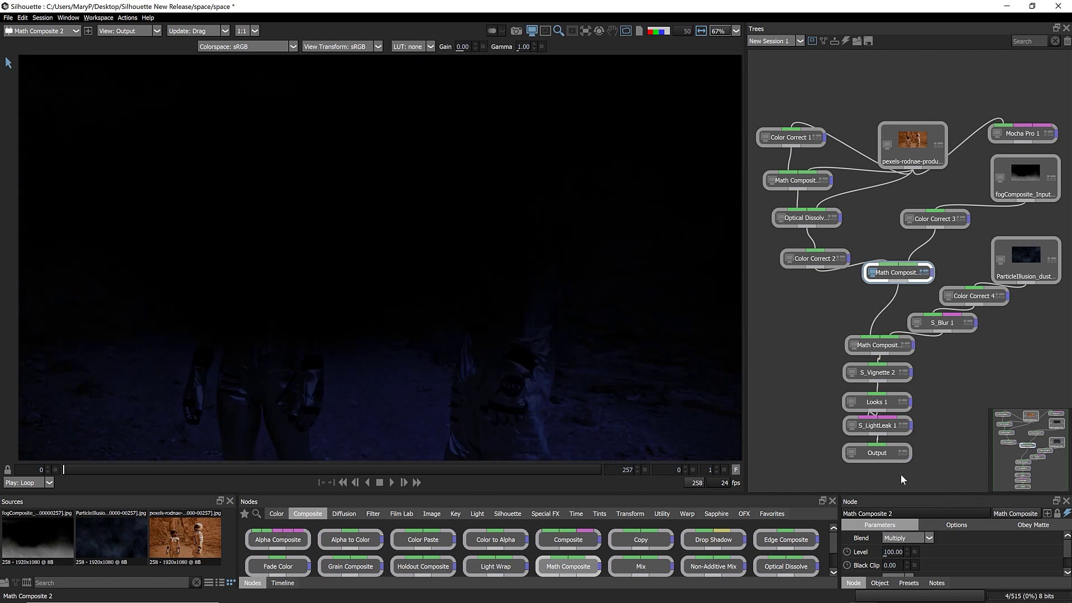
left_click(904, 538)
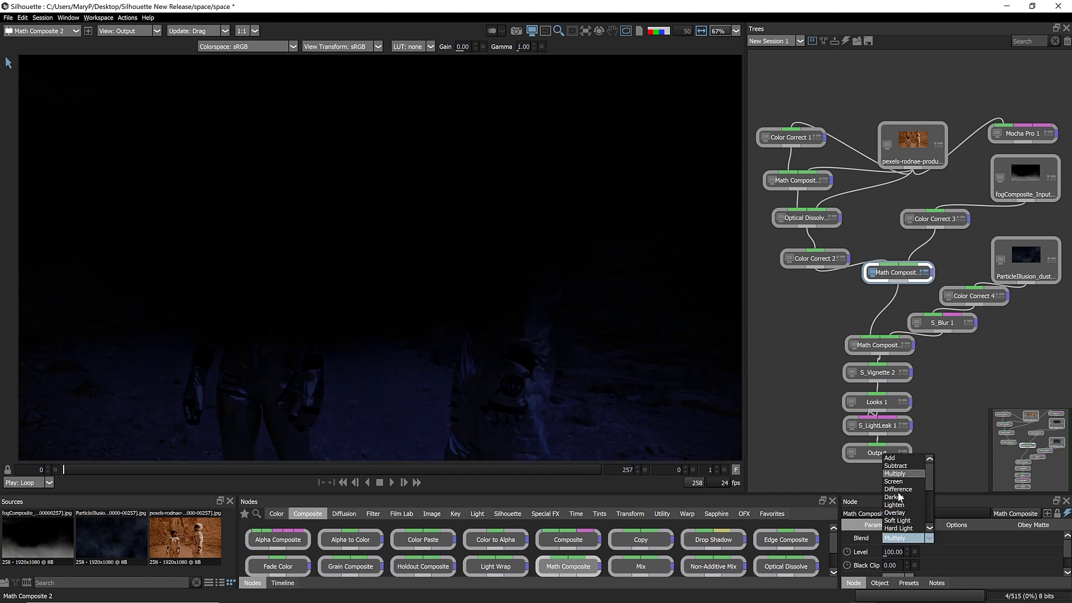
left_click(895, 512)
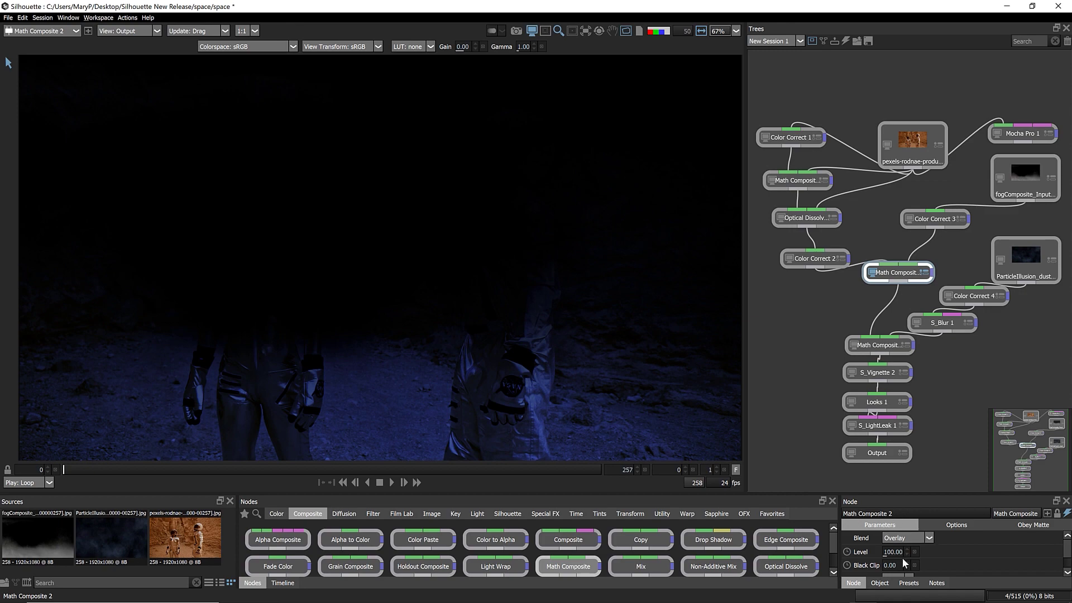
left_click(908, 537)
left_click(902, 502)
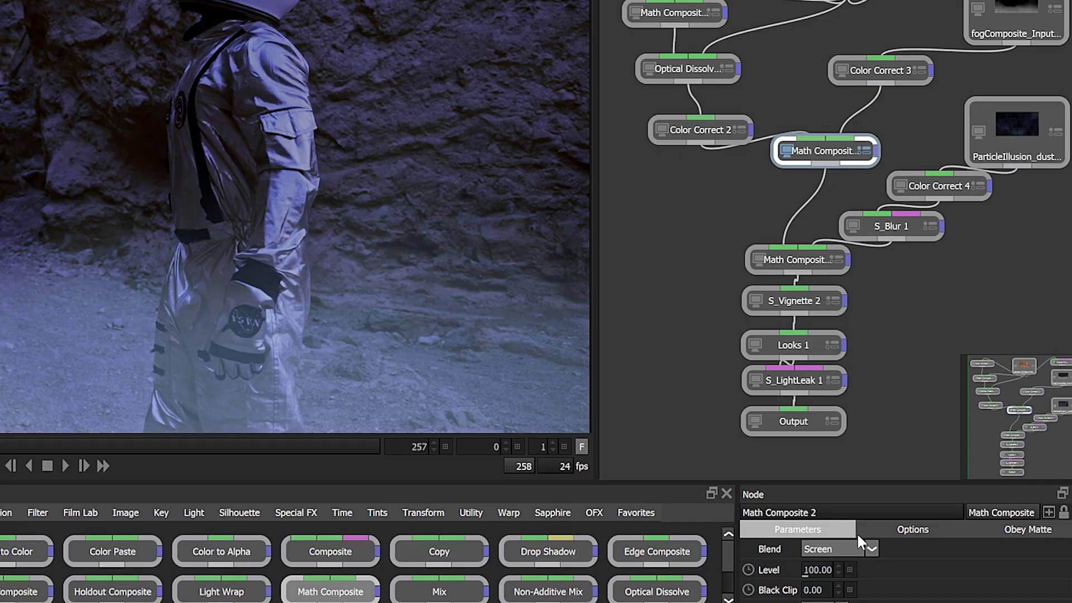
left_click(871, 549)
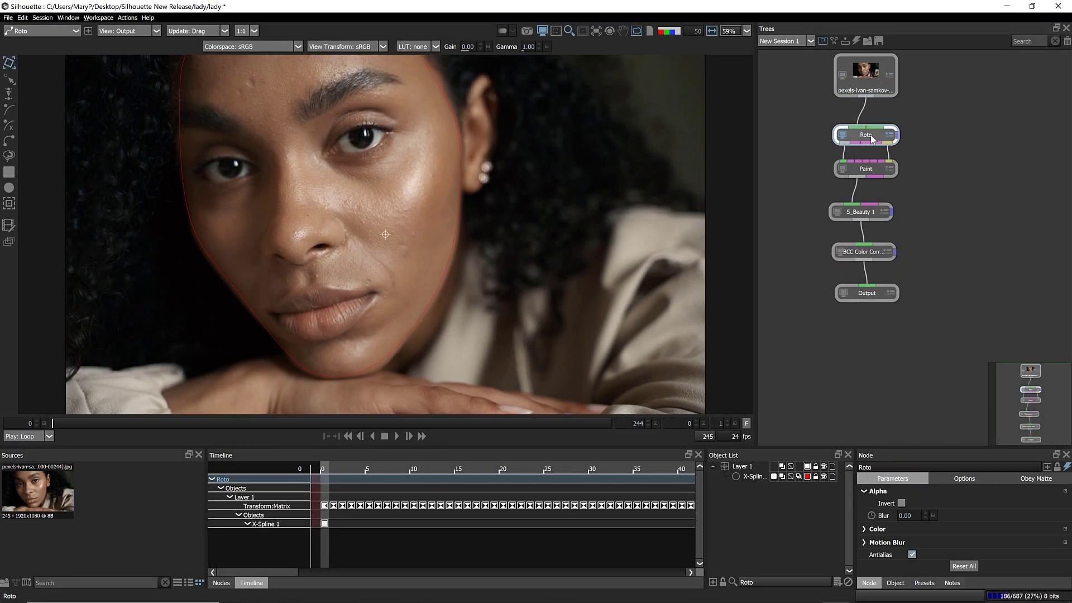
Review the Paint, S_Beauty 1 and BCC nodes, keep Layer 1 transform, and paint on the colour layer.
left_click(866, 168)
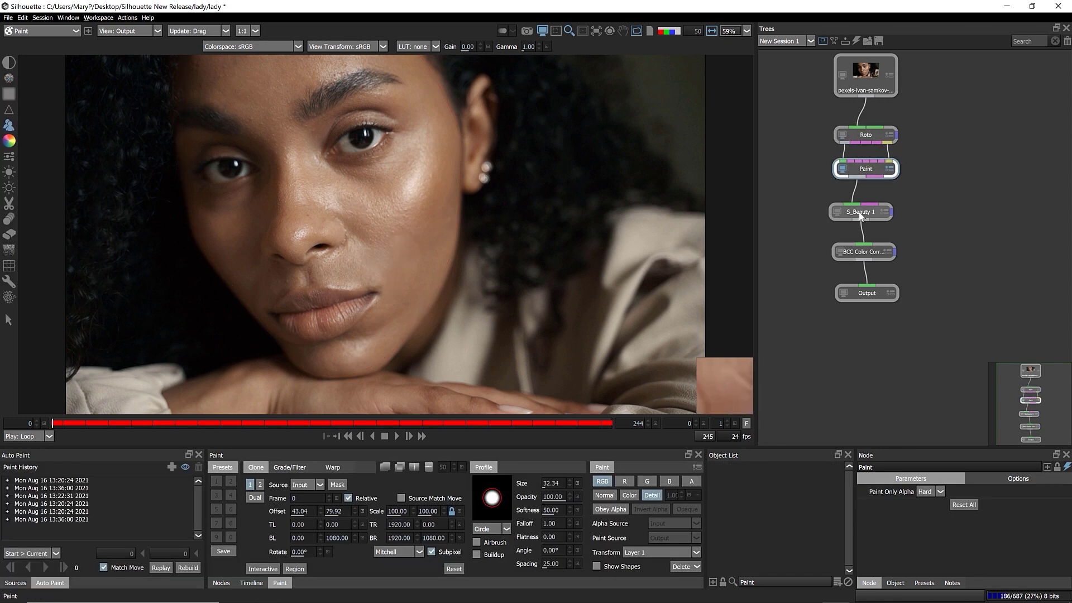
left_click(861, 215)
left_click(862, 253)
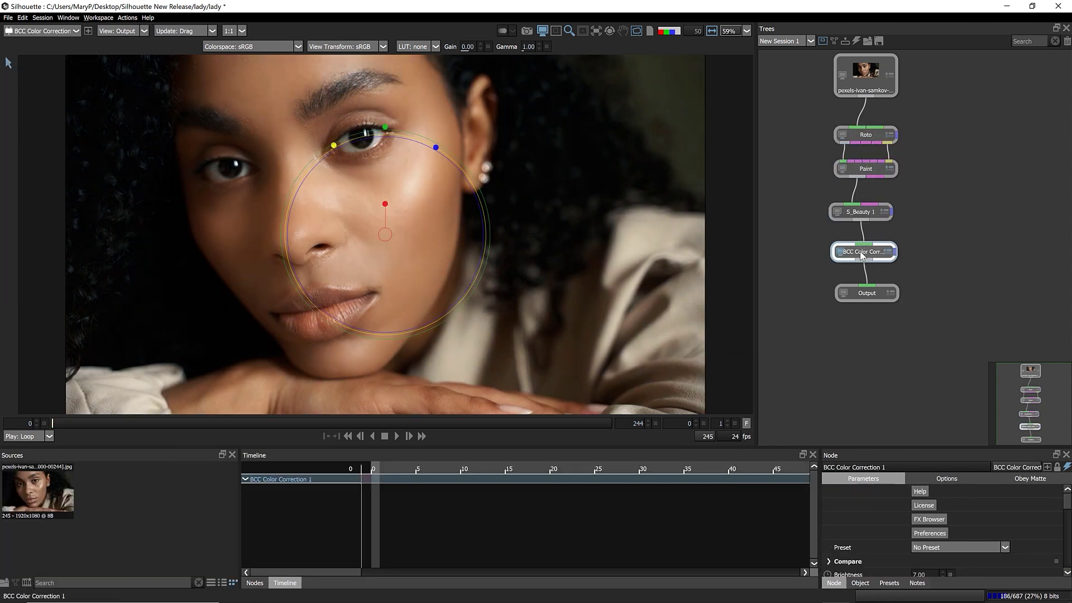
left_click(866, 168)
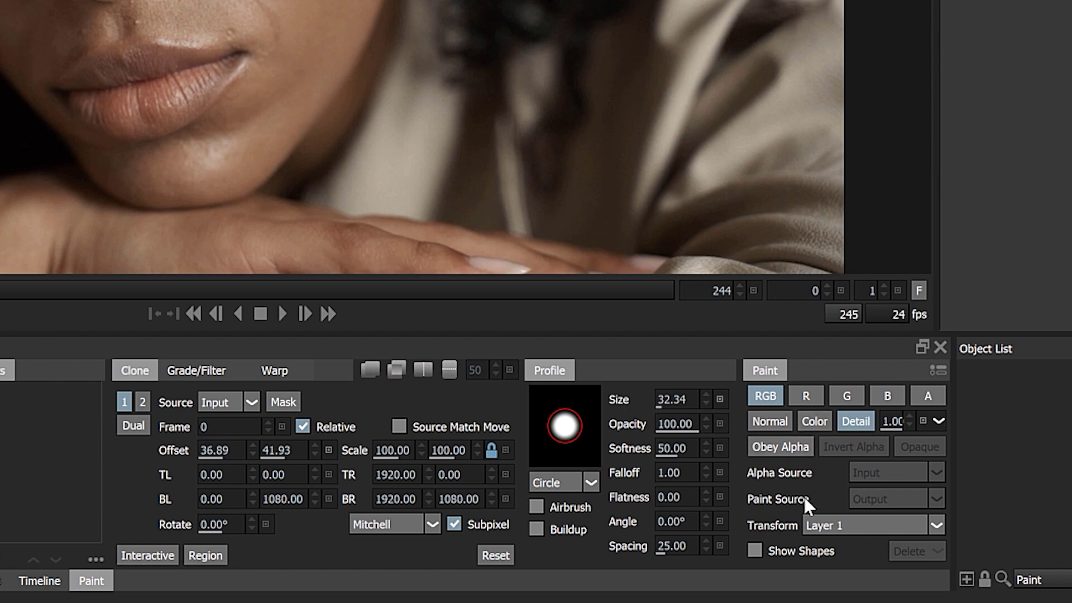
left_click(832, 525)
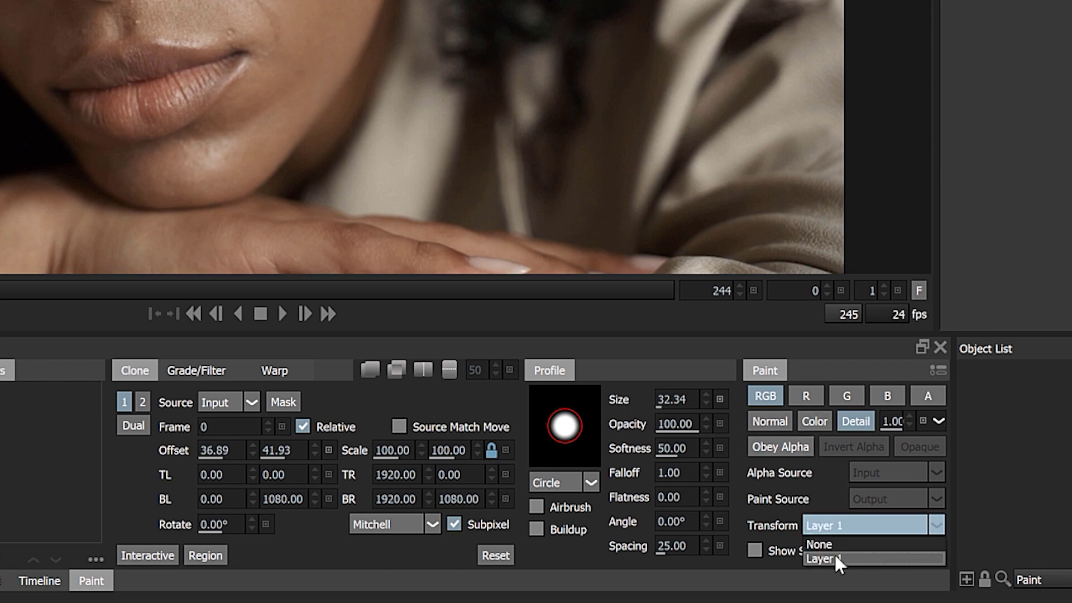
left_click(836, 557)
left_click(819, 421)
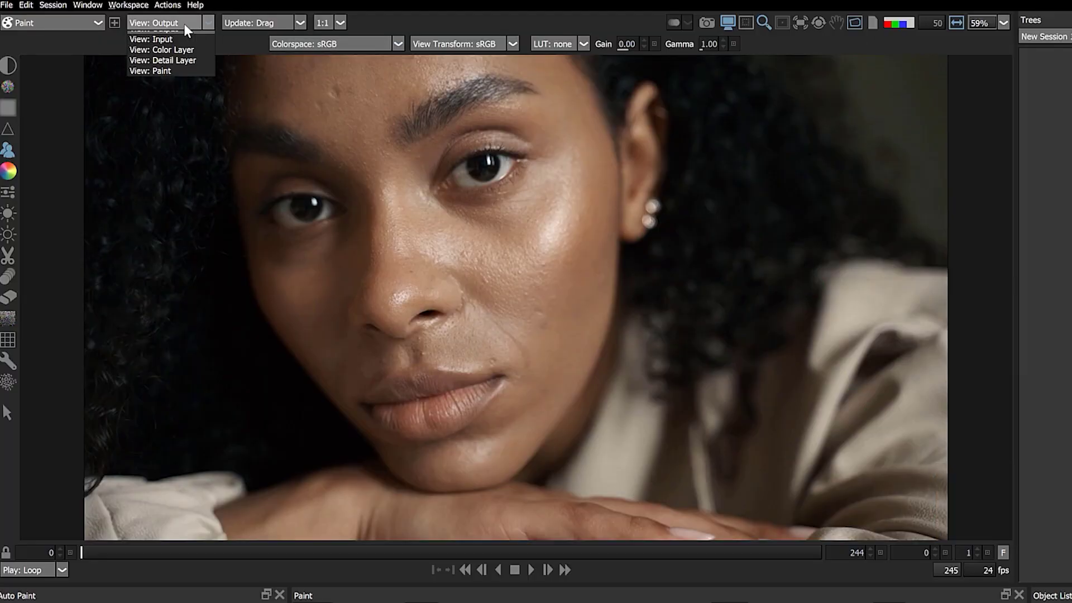
Switch the viewer to the blurred Color Layer, then to the grey Detail Layer.
left_click(183, 23)
left_click(175, 56)
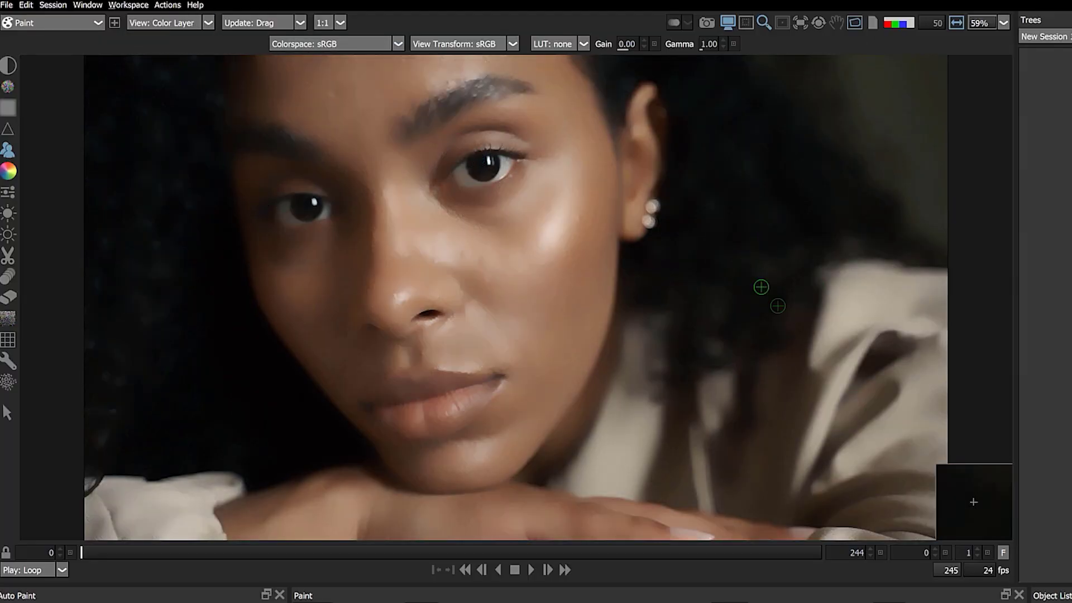
left_click(155, 23)
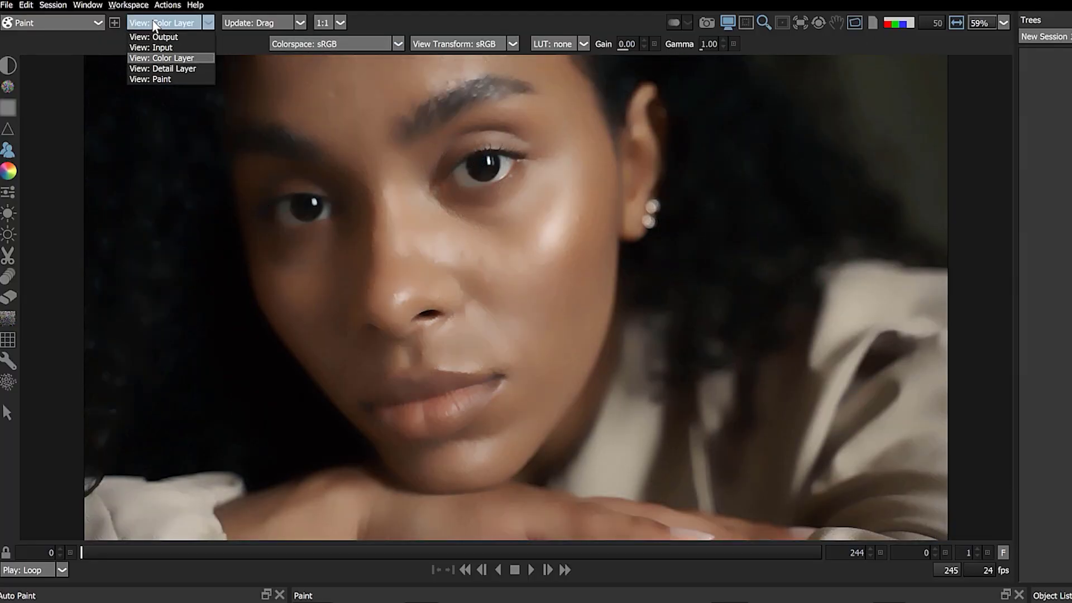
left_click(160, 68)
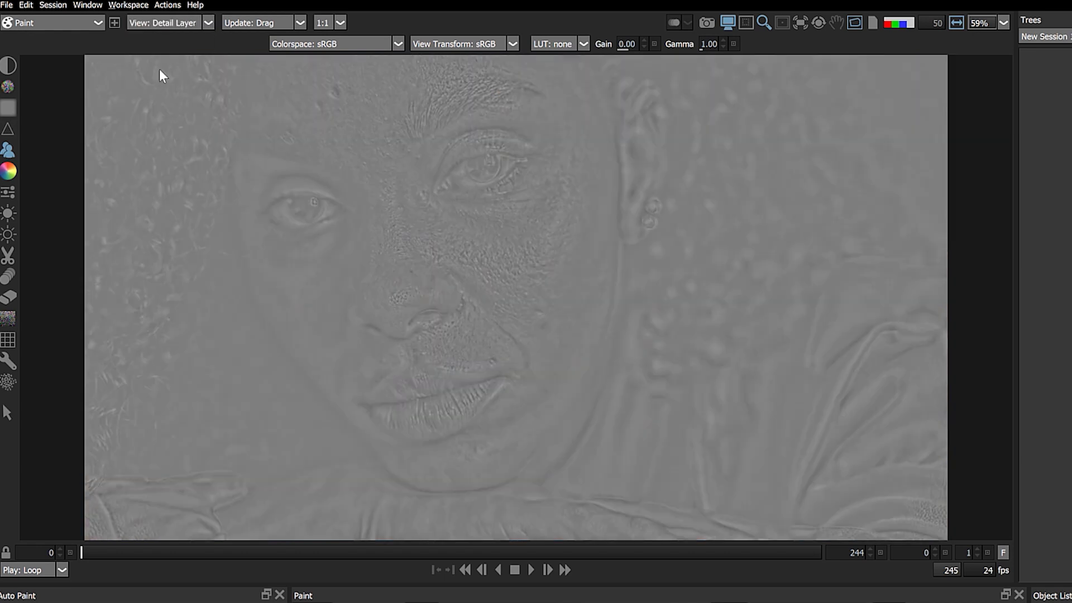
Clone over the forehead blemish and reset the clone offset to -44.66, -10.31.
left_click(154, 25)
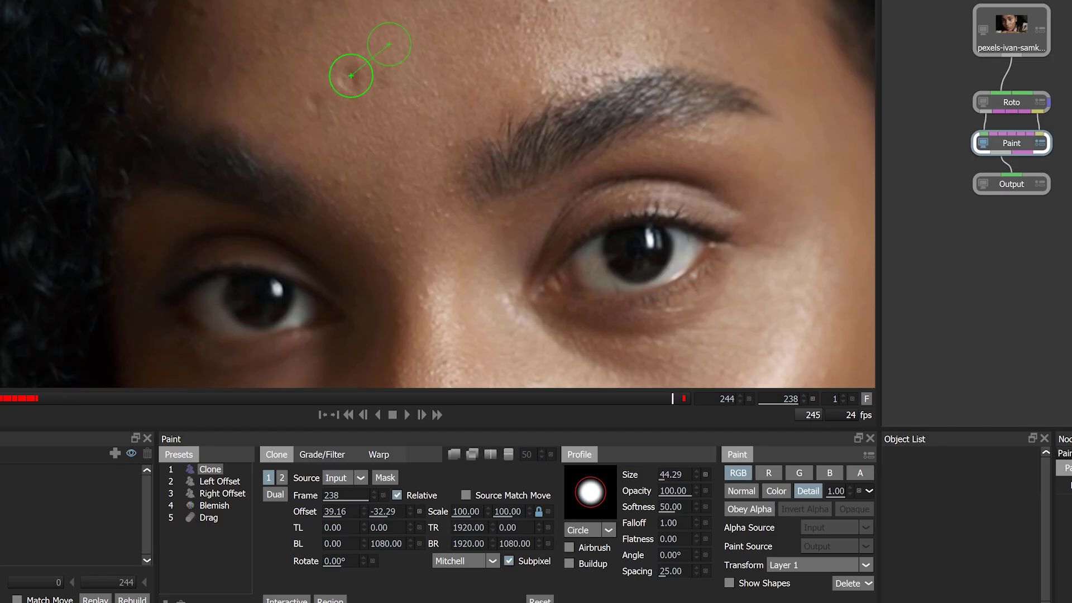
left_click(348, 78)
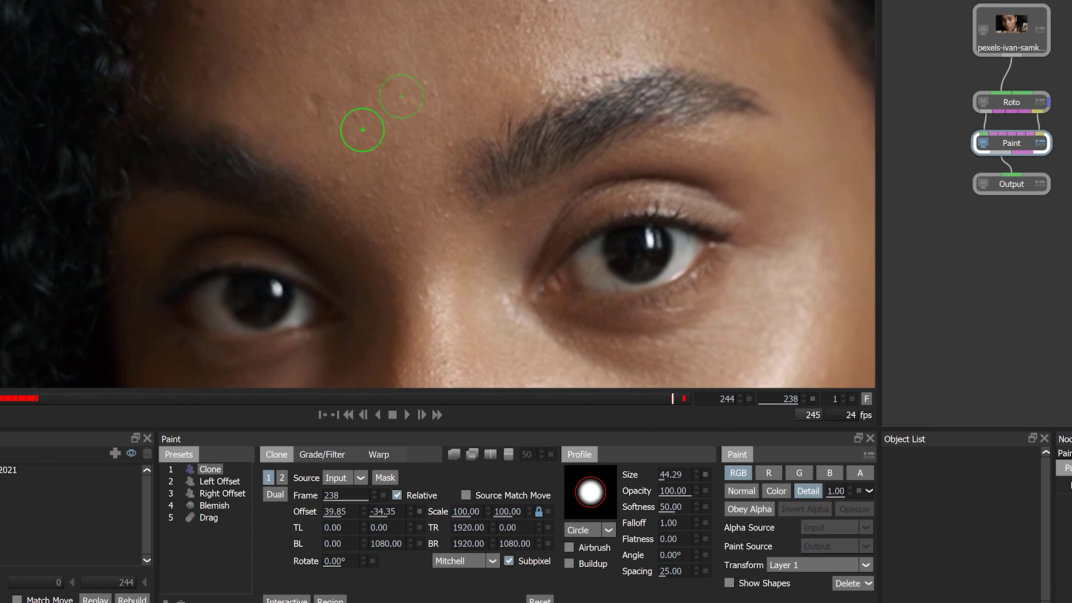
left_click_drag(264, 89, 313, 101)
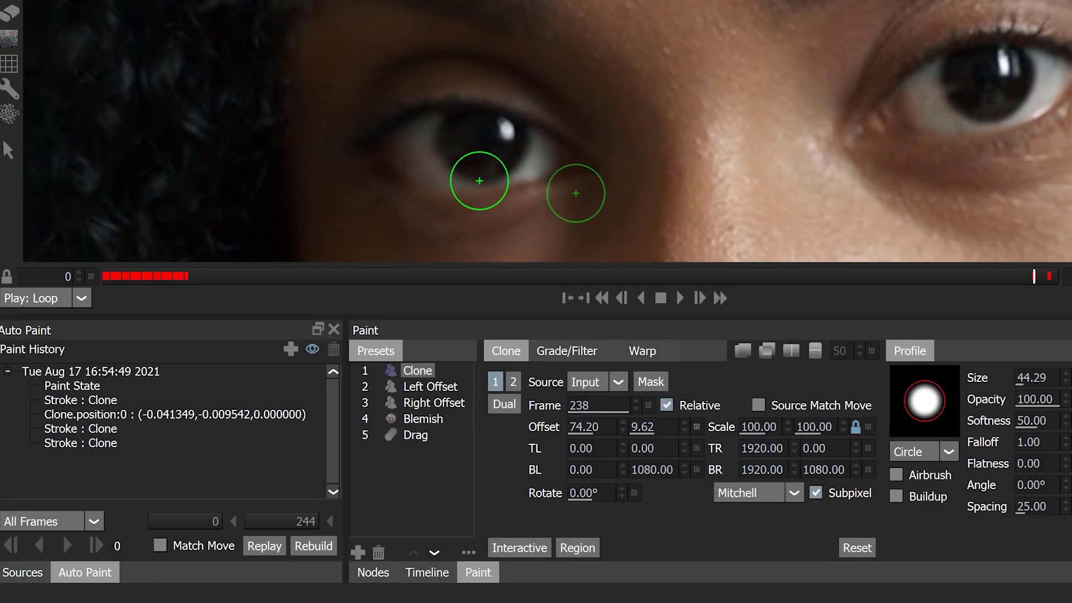
Add a paint preset named 'new clone' and move it up three places.
left_click(357, 552)
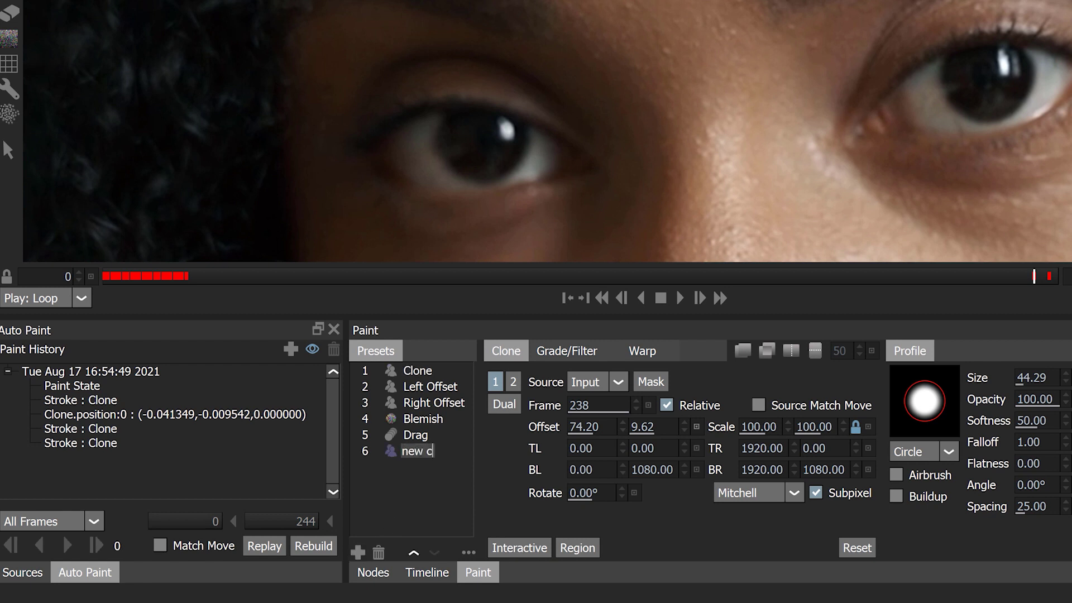
key("Return")
left_click(414, 552)
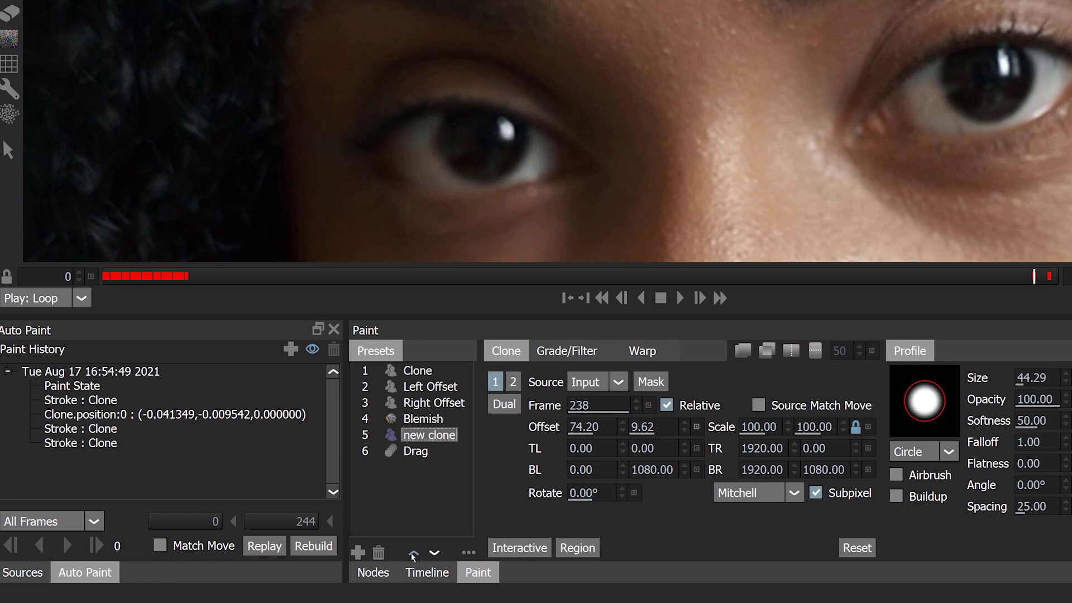
left_click(414, 552)
left_click(413, 553)
Move the Clone preset down to fourth place and set brush size to 54.29.
left_click(418, 371)
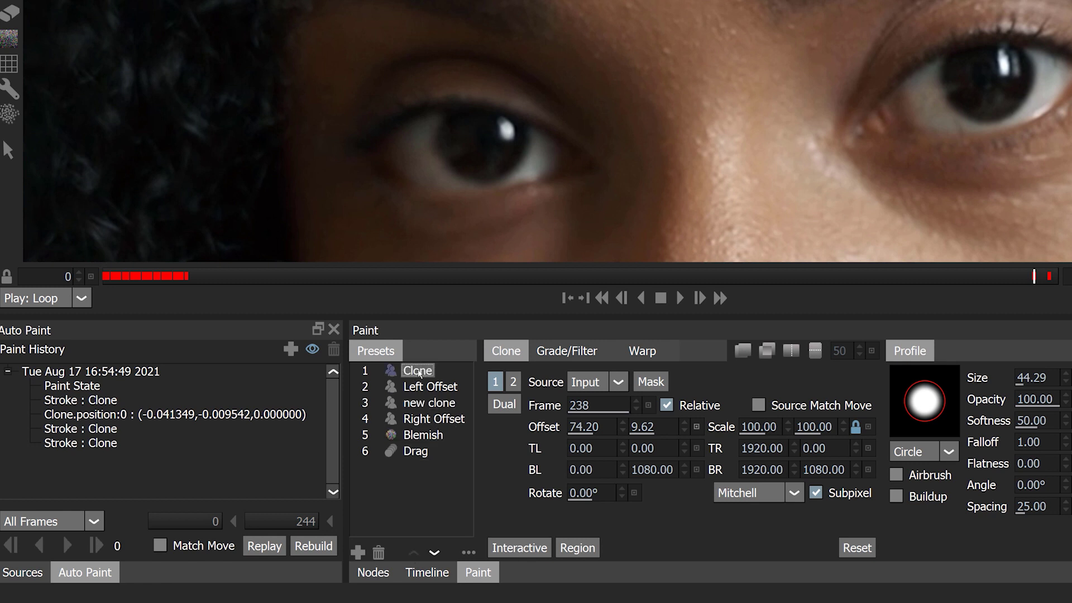
left_click(434, 551)
left_click(433, 551)
left_click(434, 551)
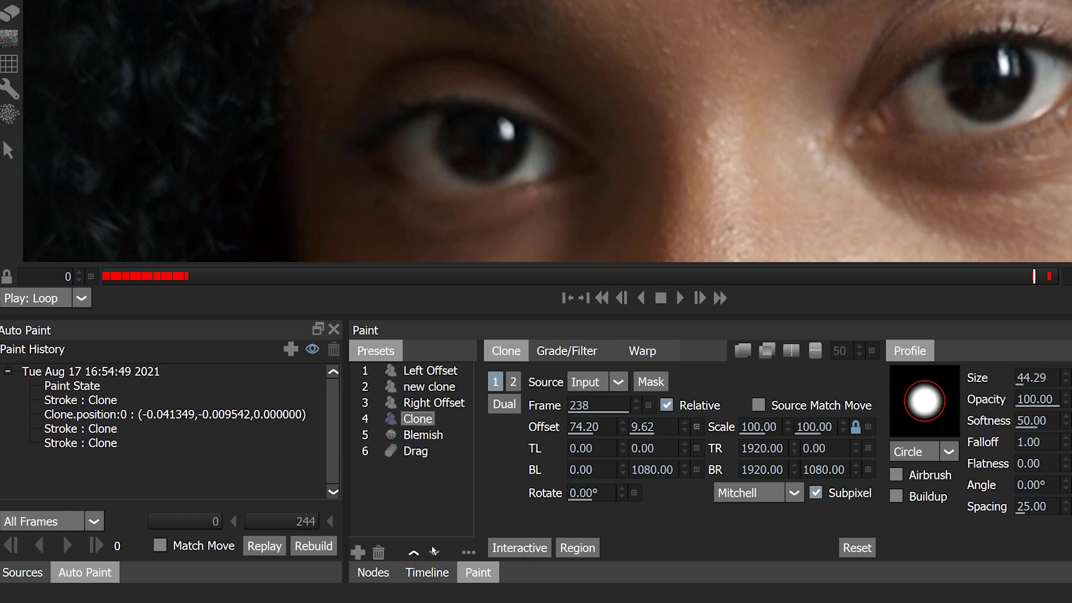
mouse_move(1026, 378)
left_mouse_down()
mouse_move(1031, 351)
mouse_move(1032, 364)
left_mouse_up()
Import the paint presets from presets1.xml.
left_click(469, 552)
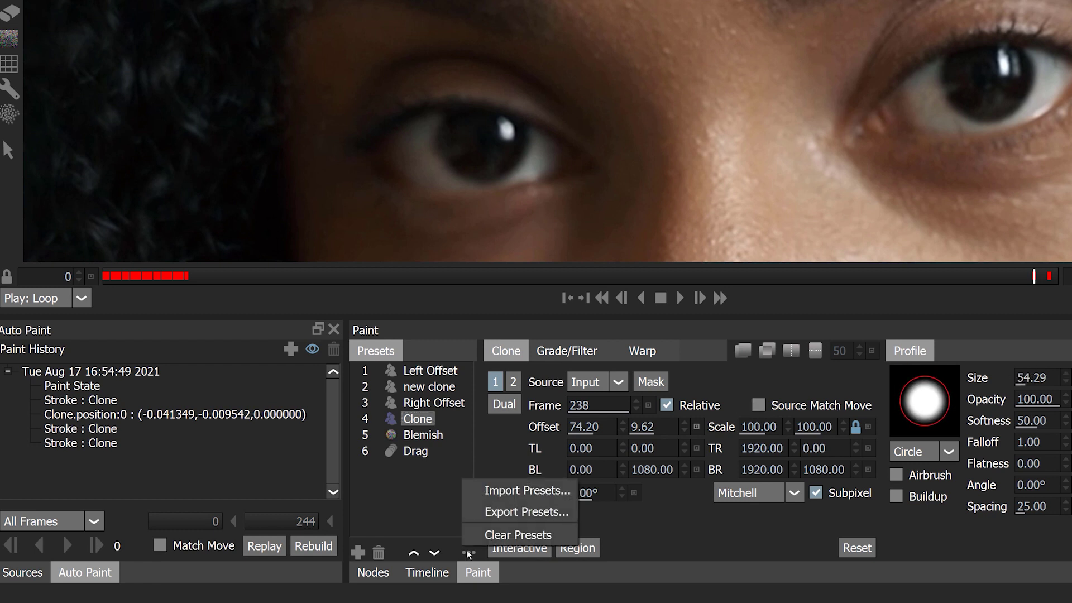
left_click(559, 492)
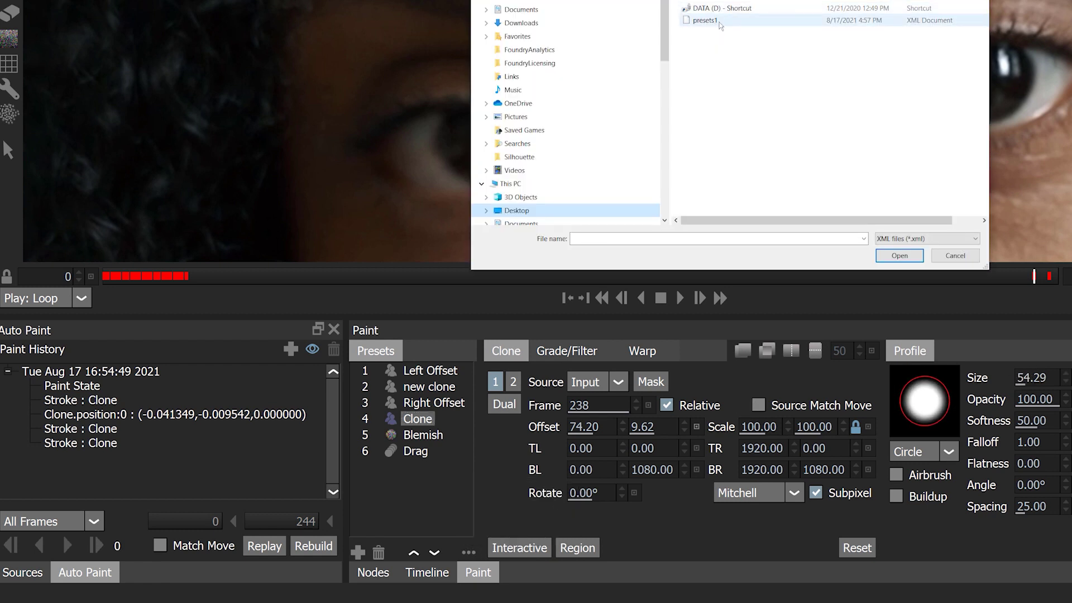
left_click(720, 22)
left_click(897, 254)
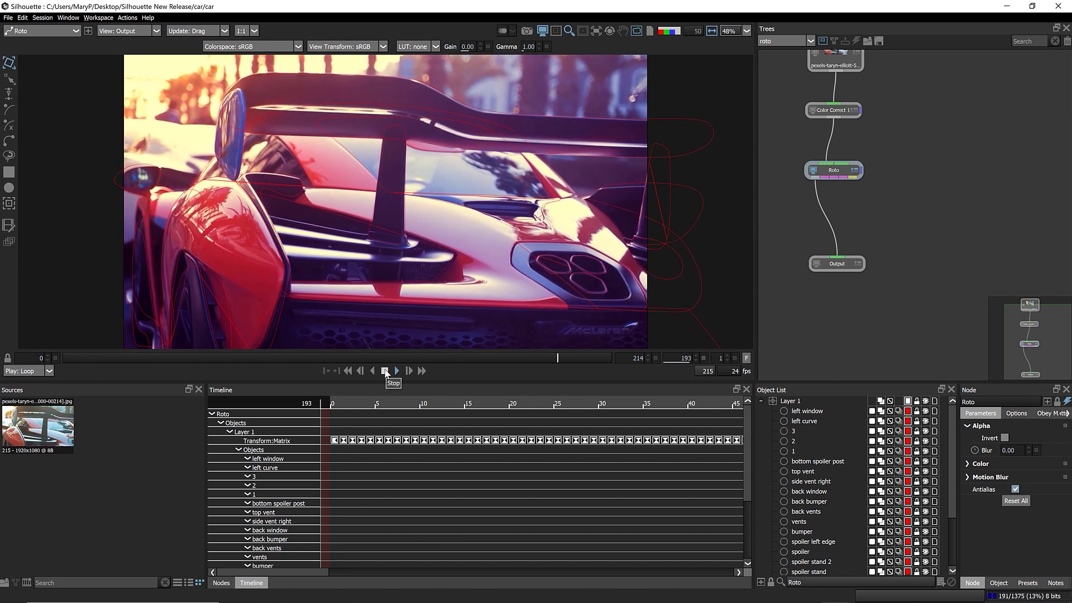
Stop playback, select all 23 car roto shapes and apply Auto Color for distinct outline colours.
left_click(385, 371)
key("ctrl+a")
right_click(841, 482)
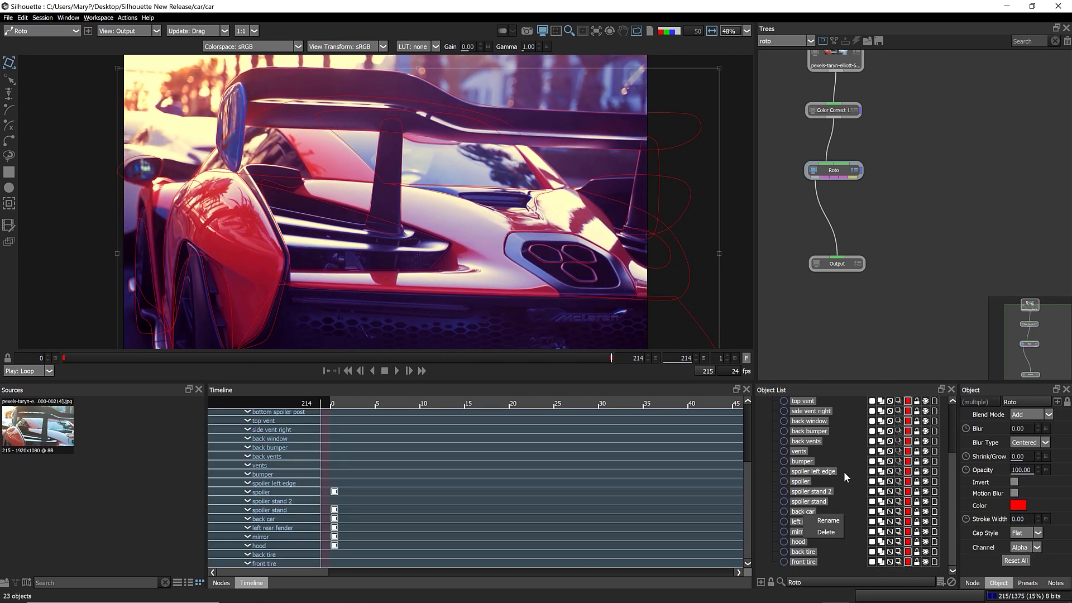
left_click(843, 471)
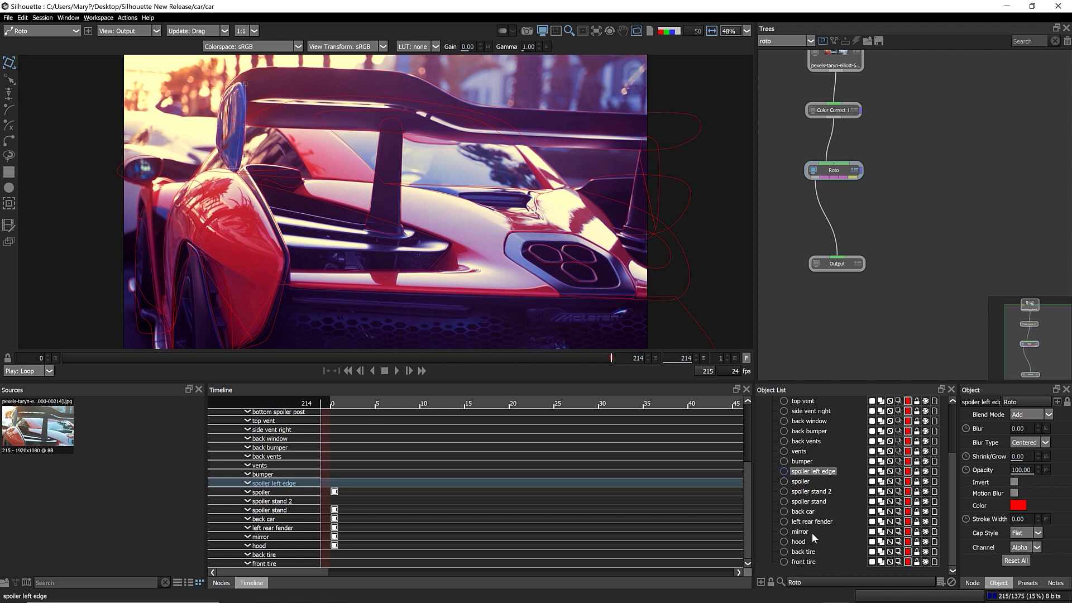
key("ctrl+a")
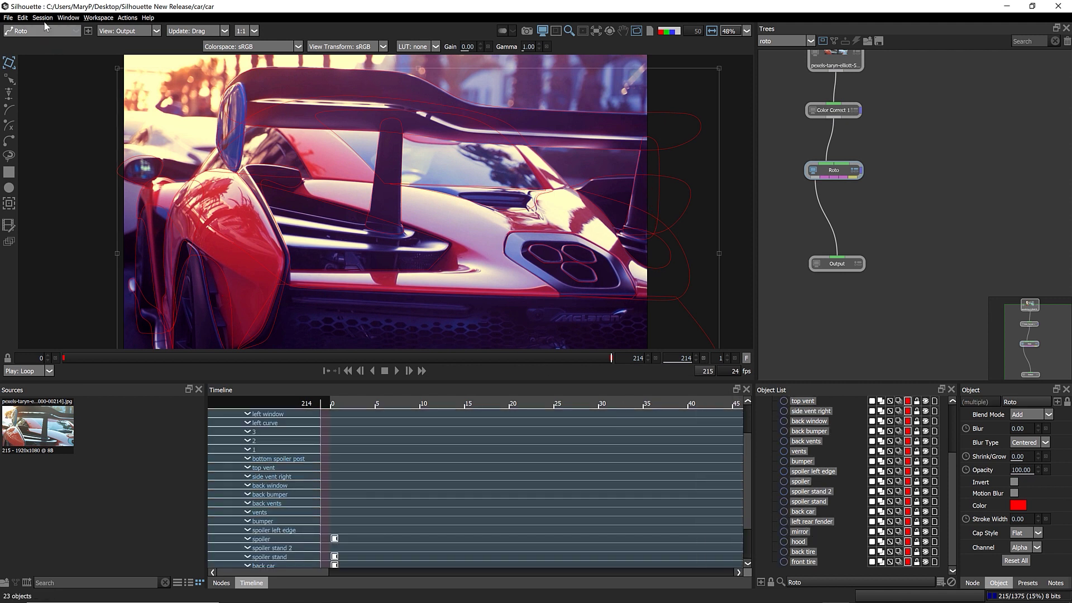
left_click(128, 17)
mouse_move(146, 52)
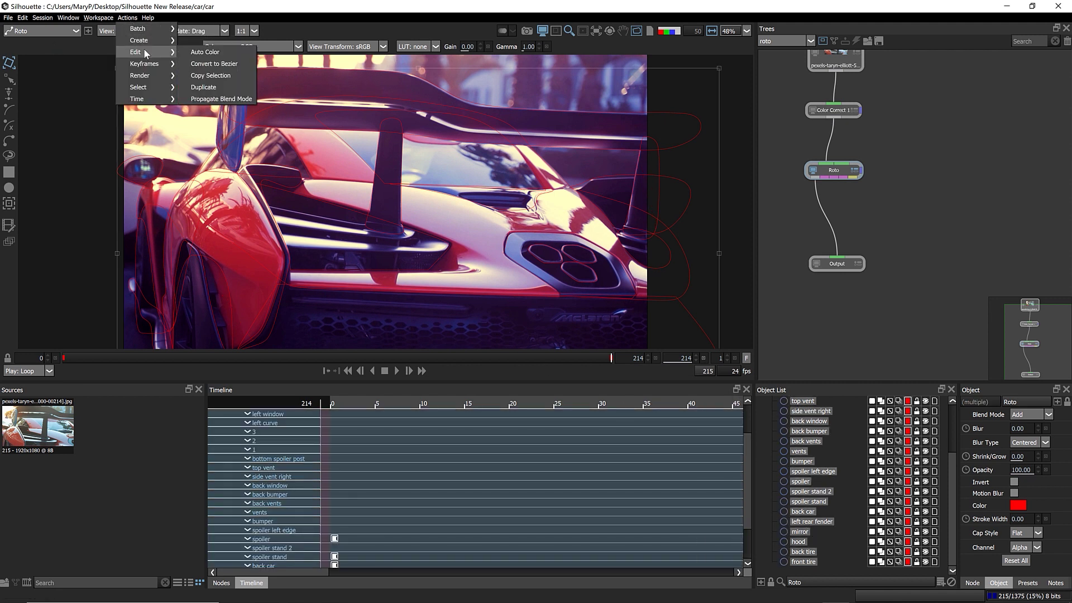
left_click(243, 55)
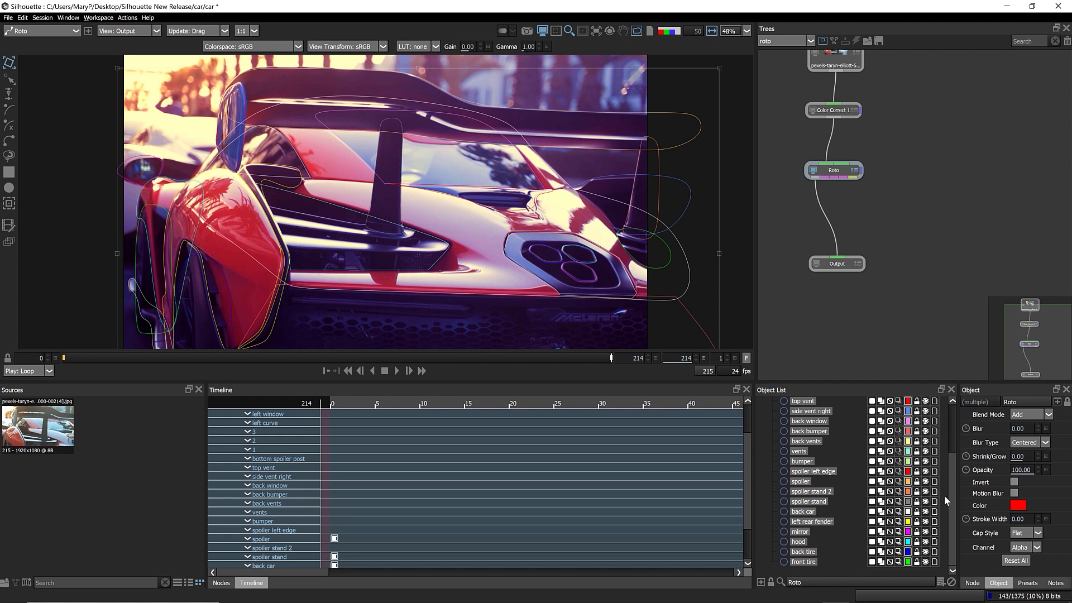
Show the Object Colors palette from the Colors preferences, move it aside, and view the alpha matte.
left_click(8, 18)
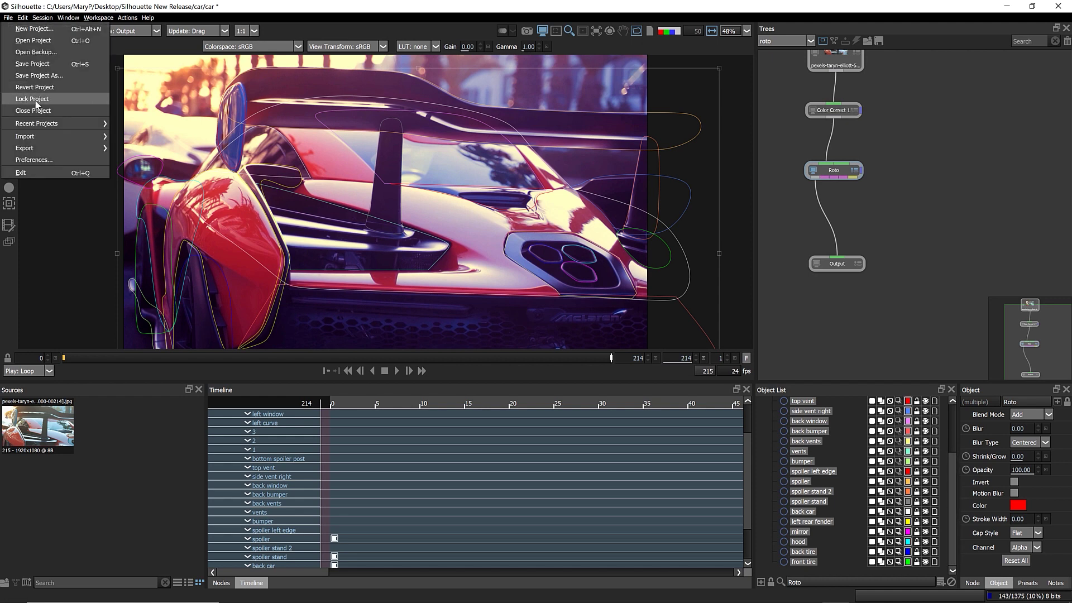
left_click(44, 161)
left_click(362, 187)
left_click(519, 327)
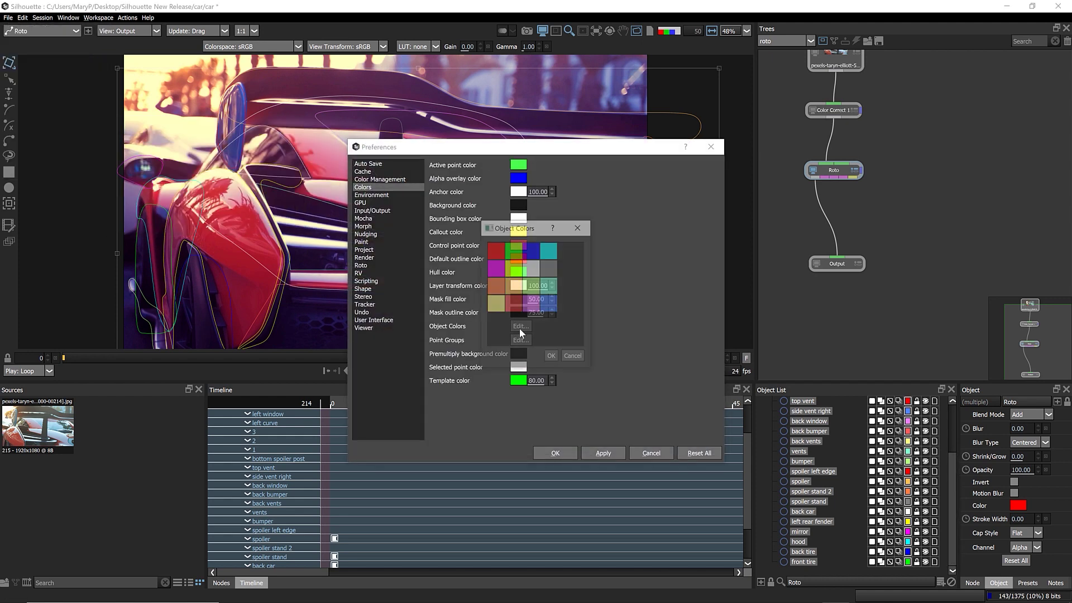
left_click_drag(512, 230, 617, 228)
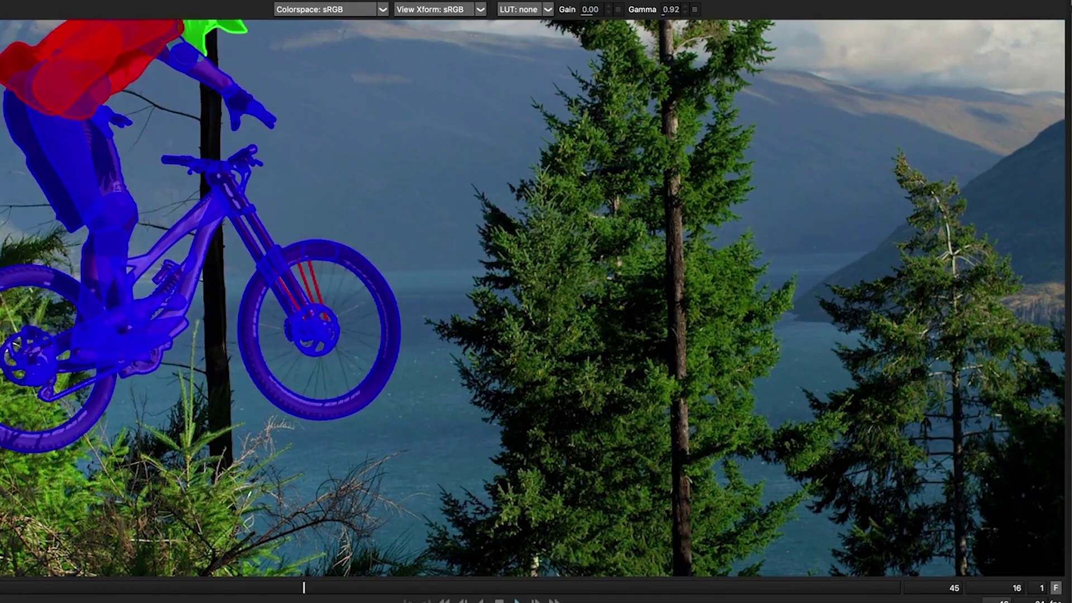
key("a")
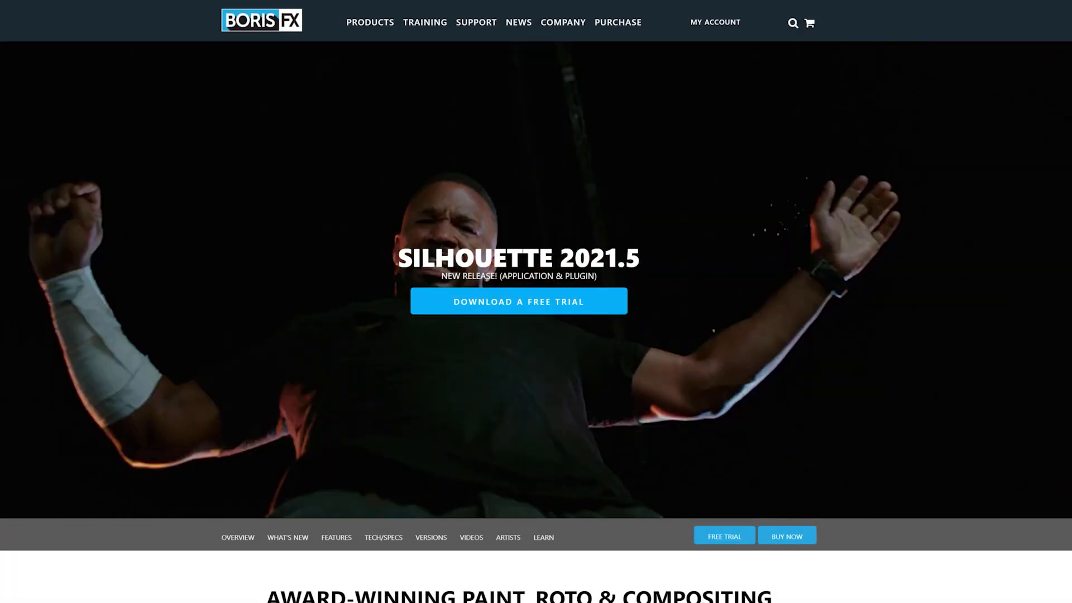
Scroll past pricing to the What's New list: 4-Way Color Correction, paint improvements, 22 blend modes.
scroll(536, 322, "down", 2)
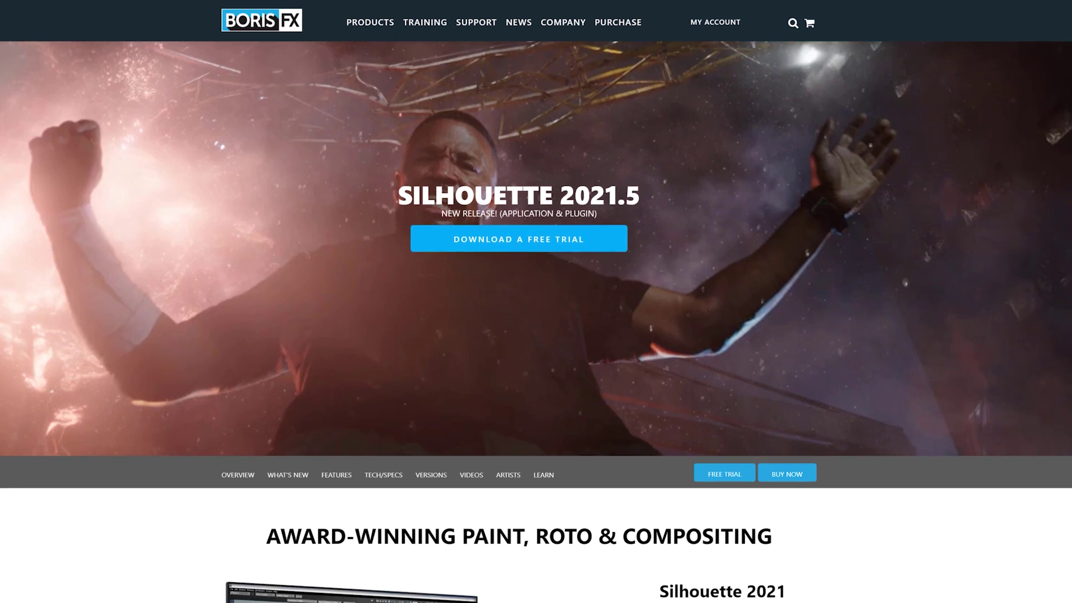
scroll(536, 322, "down", 4)
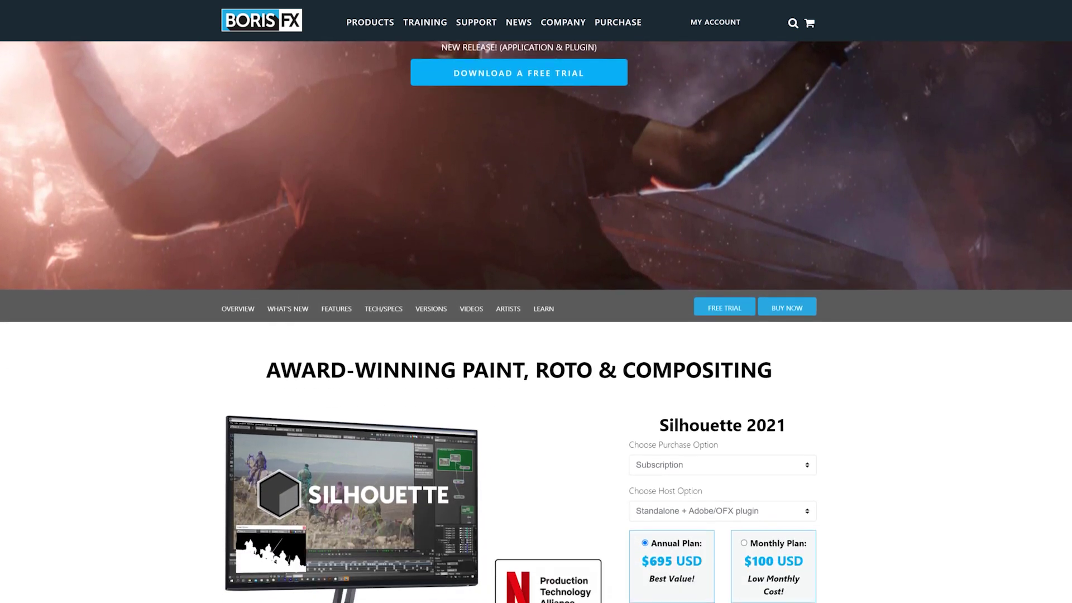
scroll(536, 322, "down", 4)
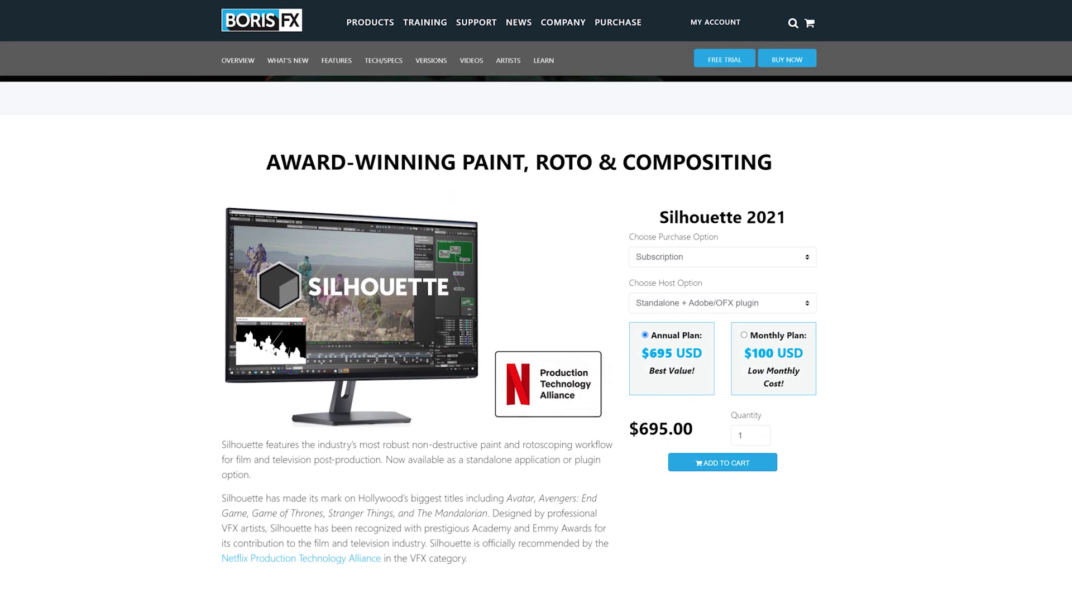
scroll(536, 321, "down", 4)
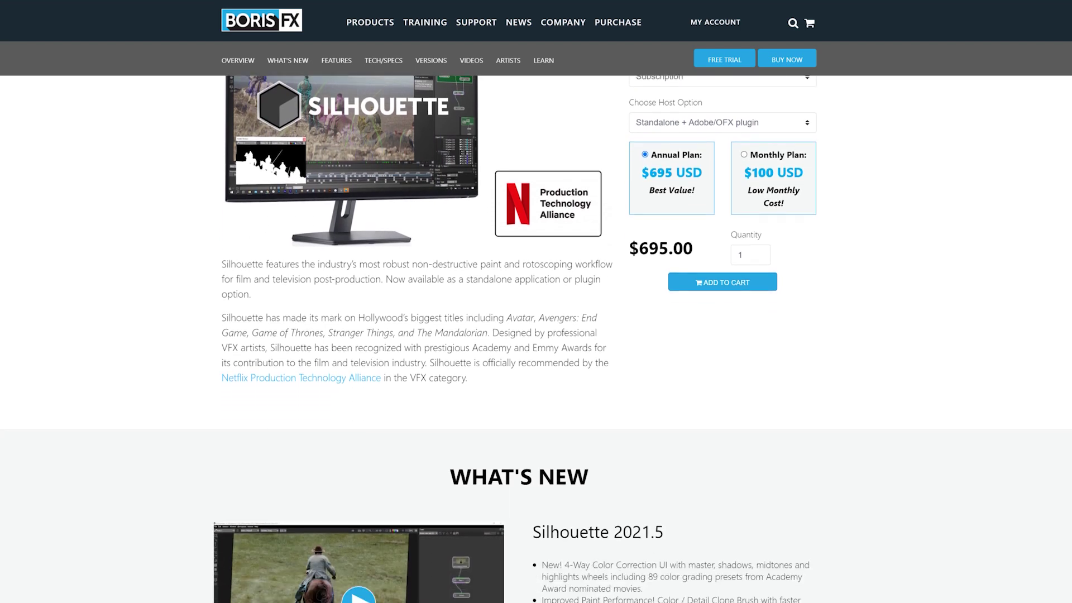
scroll(536, 321, "down", 3)
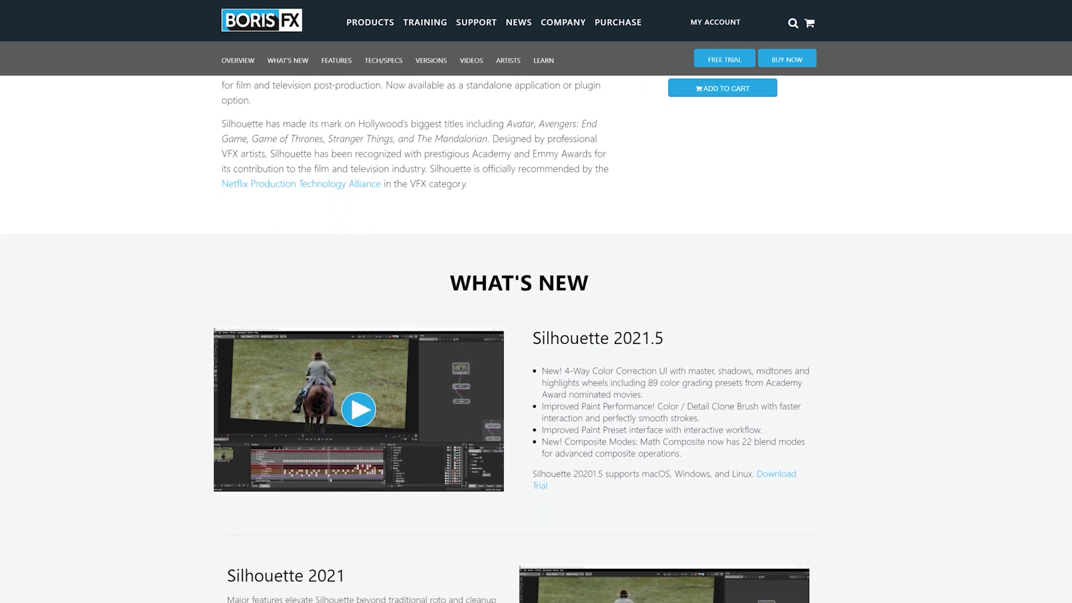